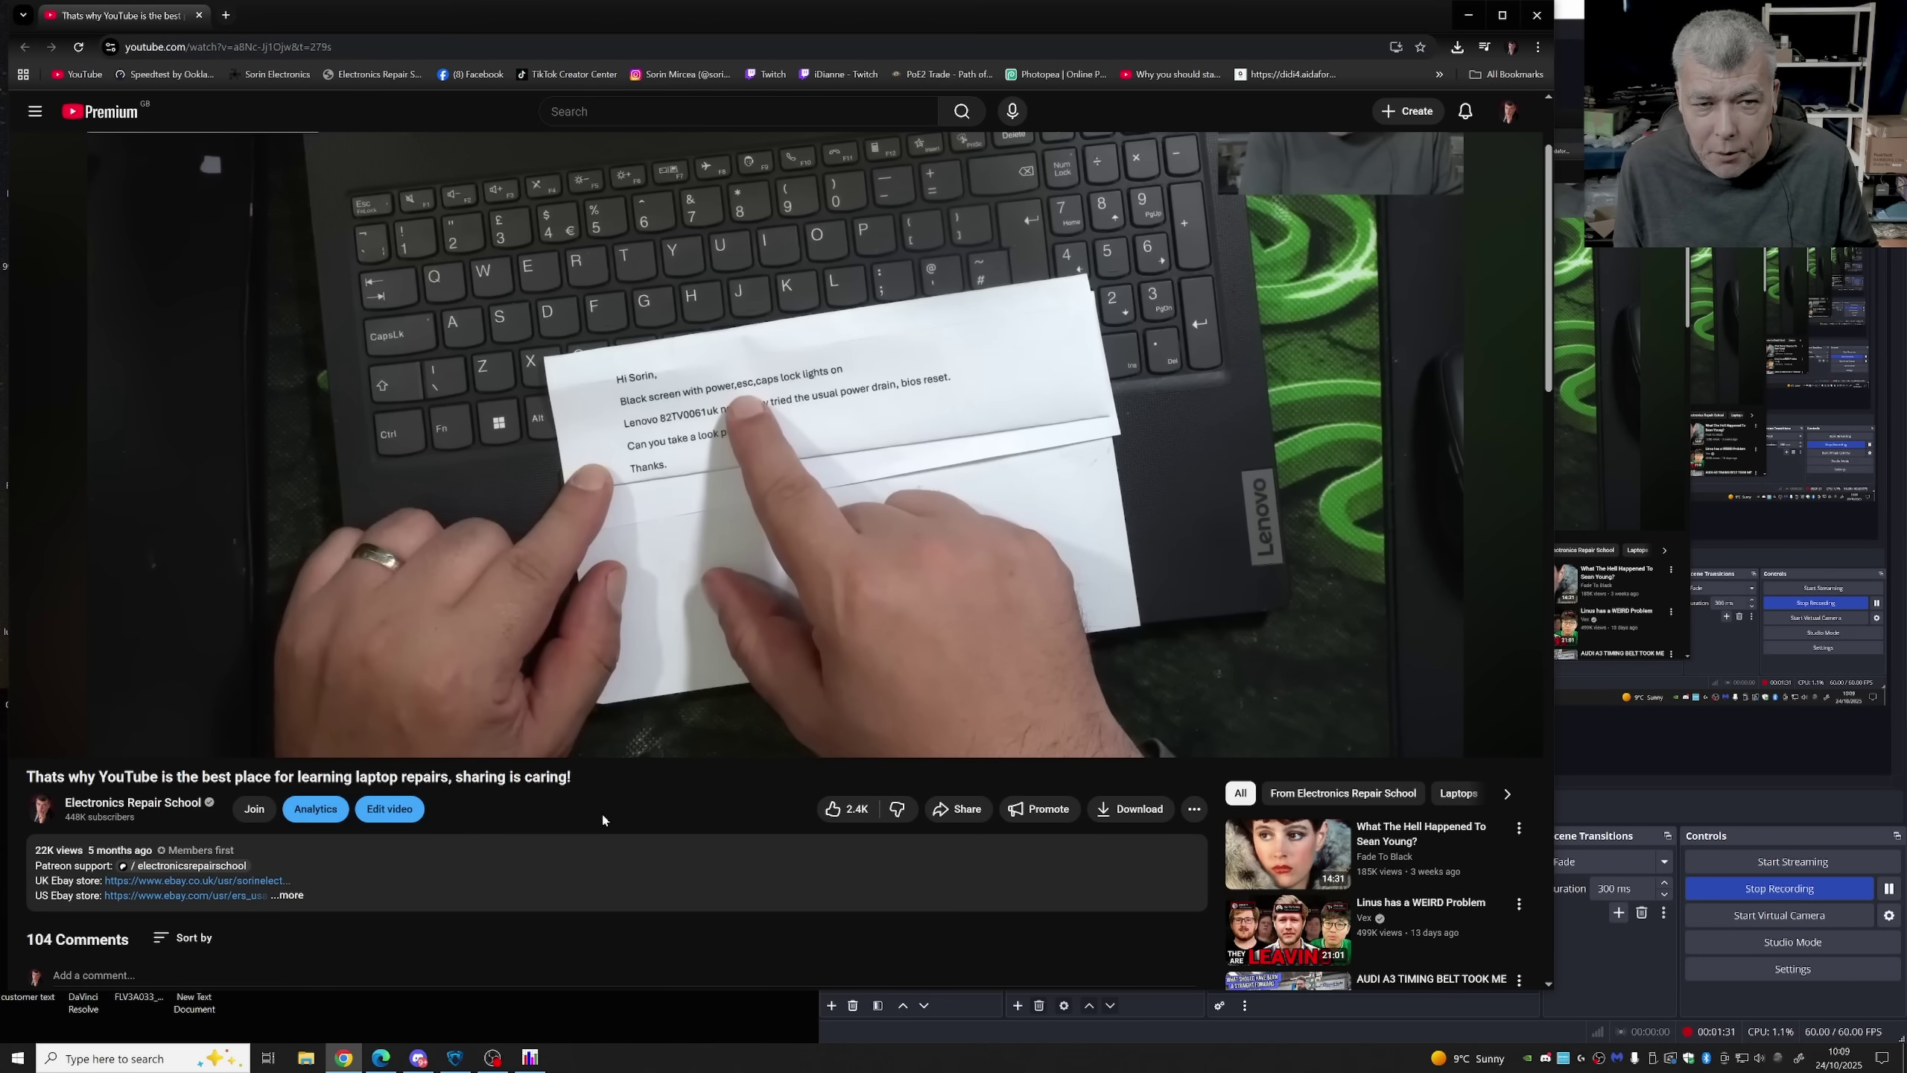
# Step: Scroll back up to the YouTube player showing the earlier black-screen Lenovo laptop video
pyautogui.scroll(2, 602, 819)
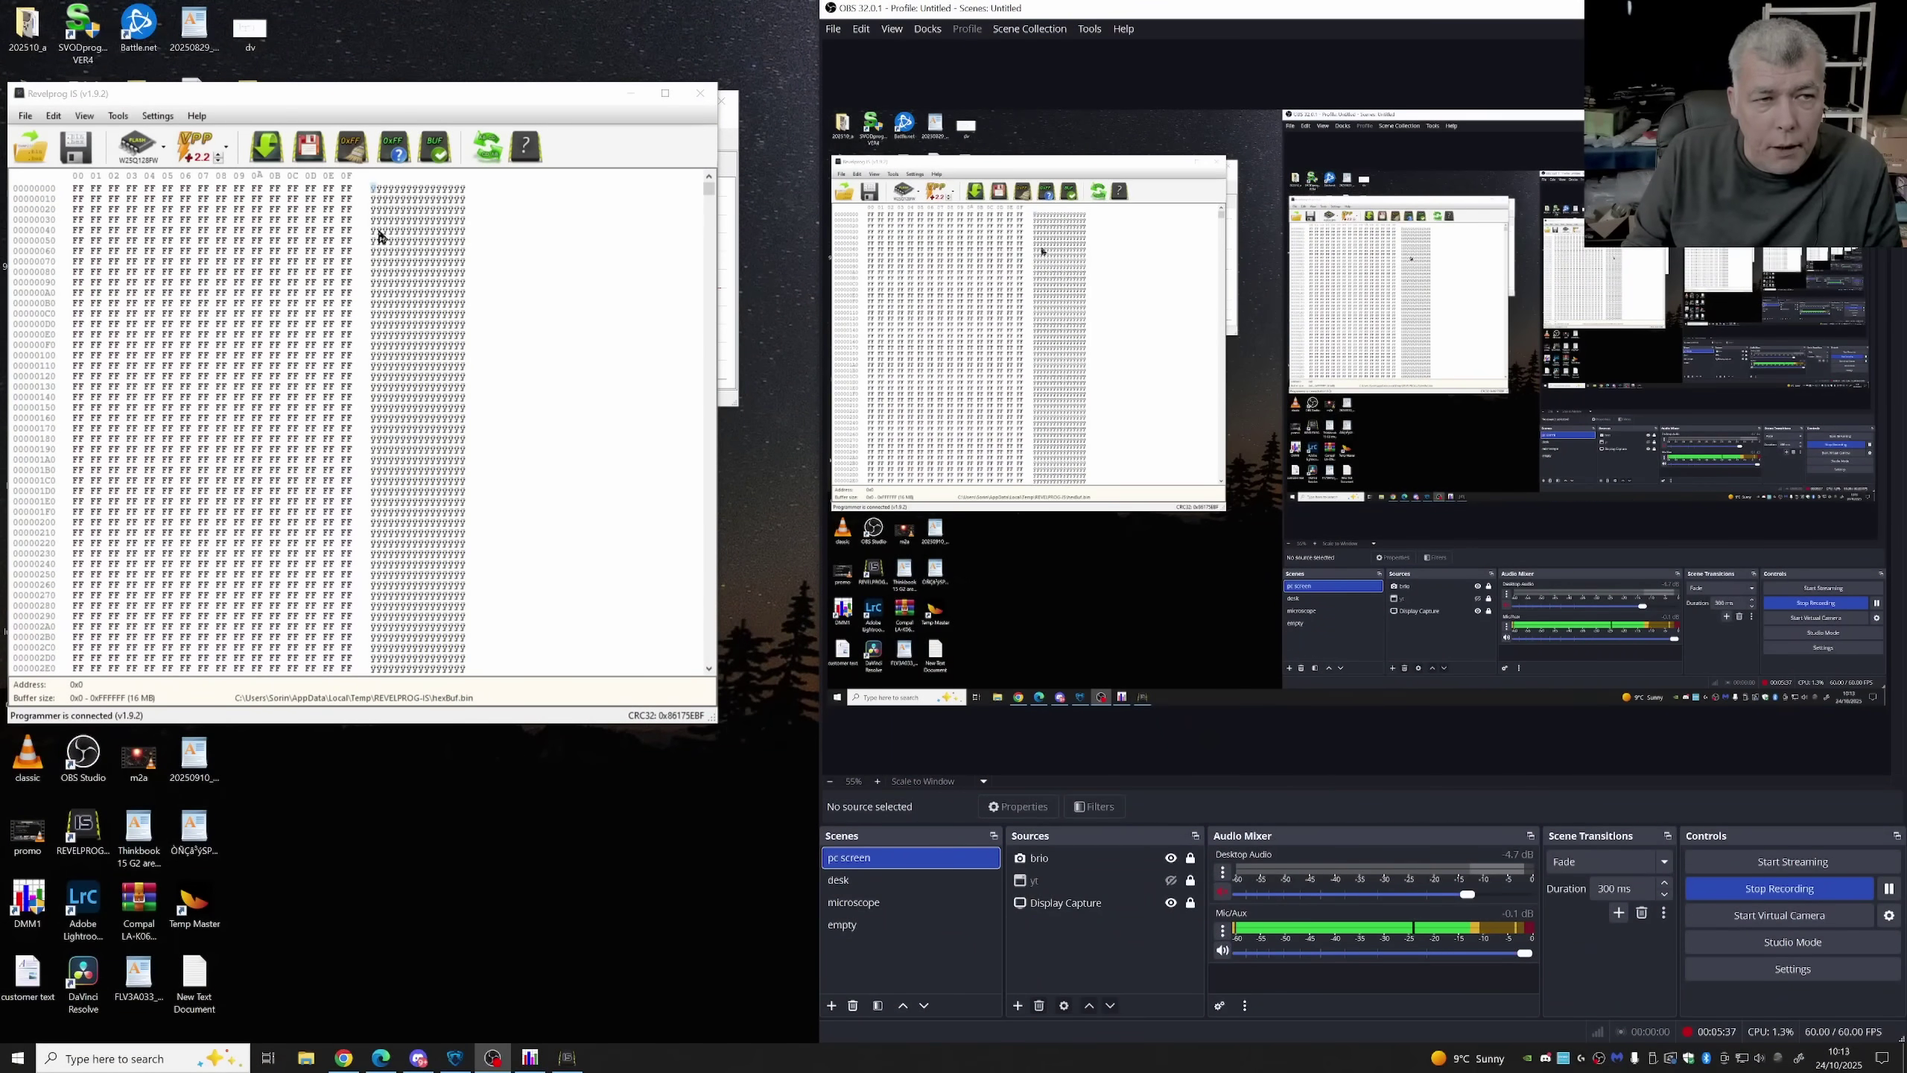
# Step: Detect the connected BIOS flash chip with Read ID (F10)
pyautogui.click(523, 149)
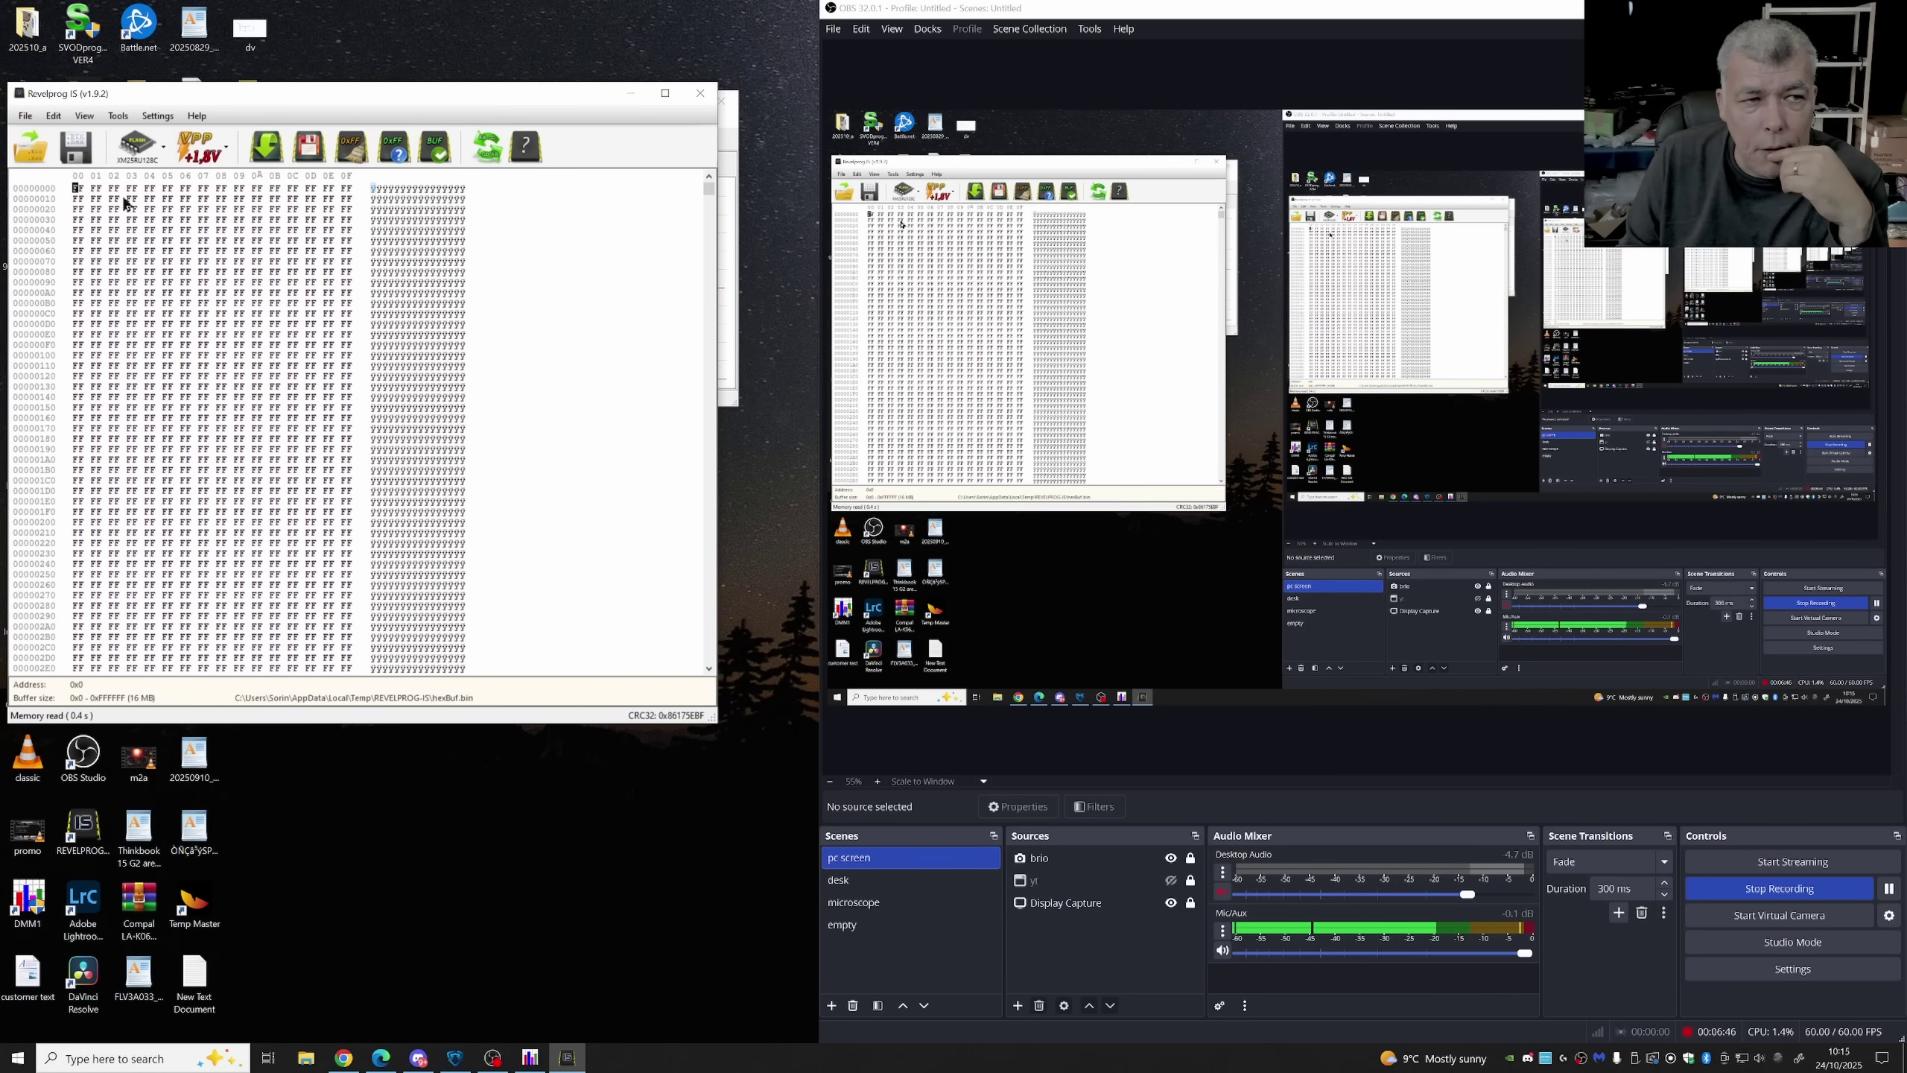
# Step: Open Lenovo V15 G4 AMN.Bin from the Desktop so the buffer fills with BIOS data
pyautogui.click(30, 151)
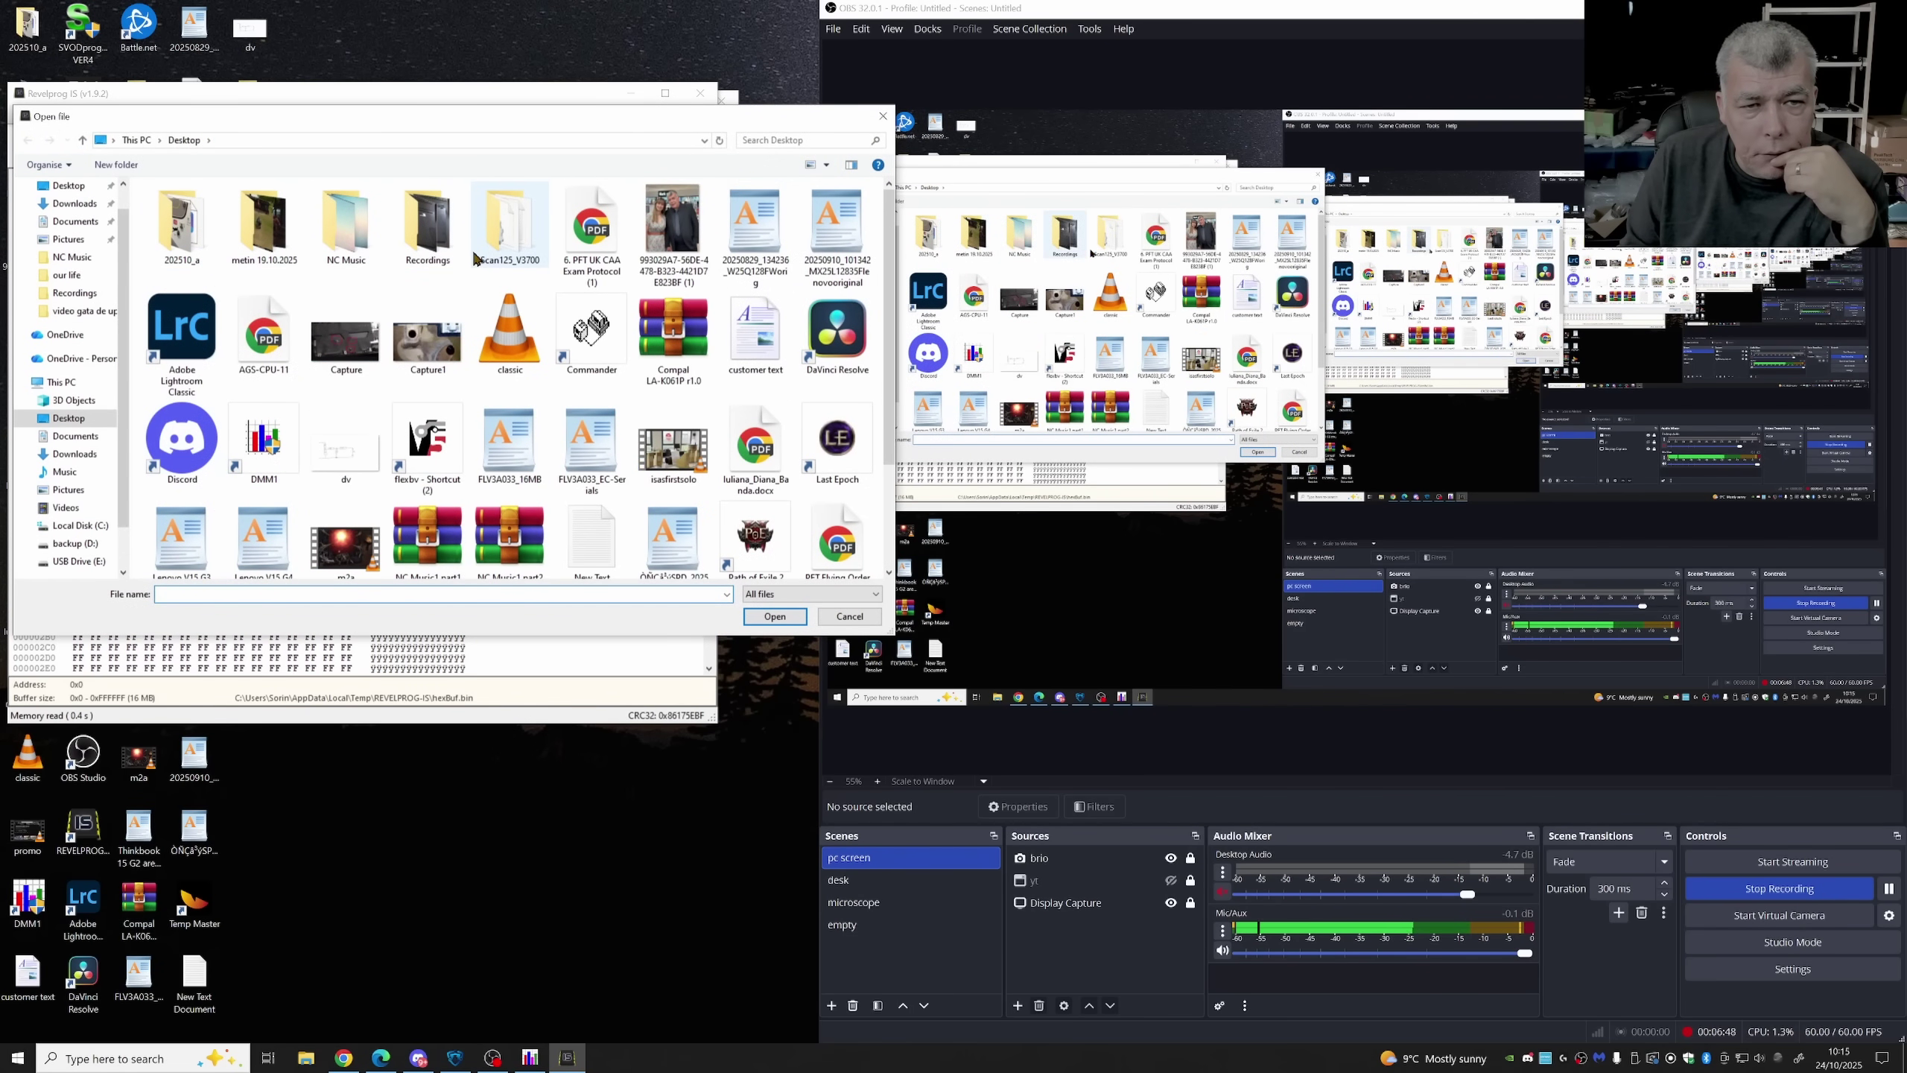
pyautogui.scroll(-2, 514, 427)
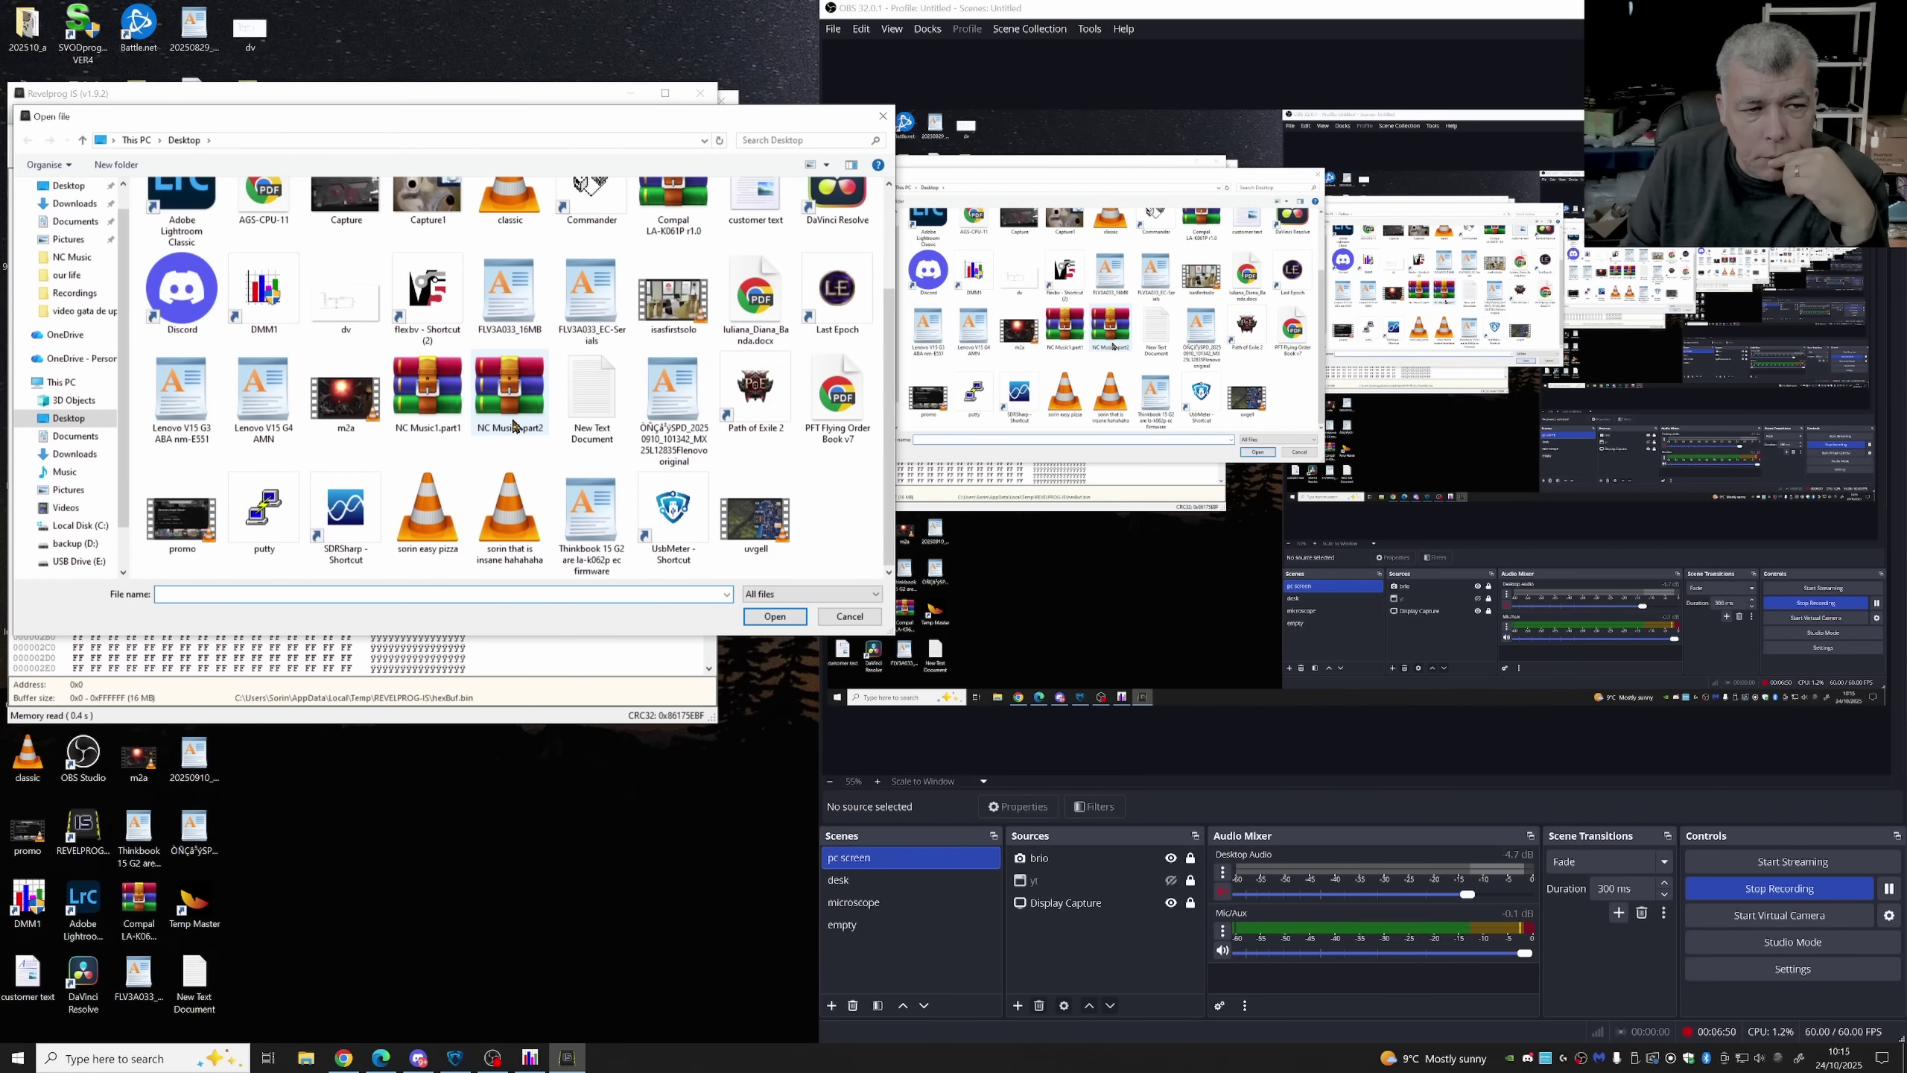
pyautogui.doubleClick(263, 406)
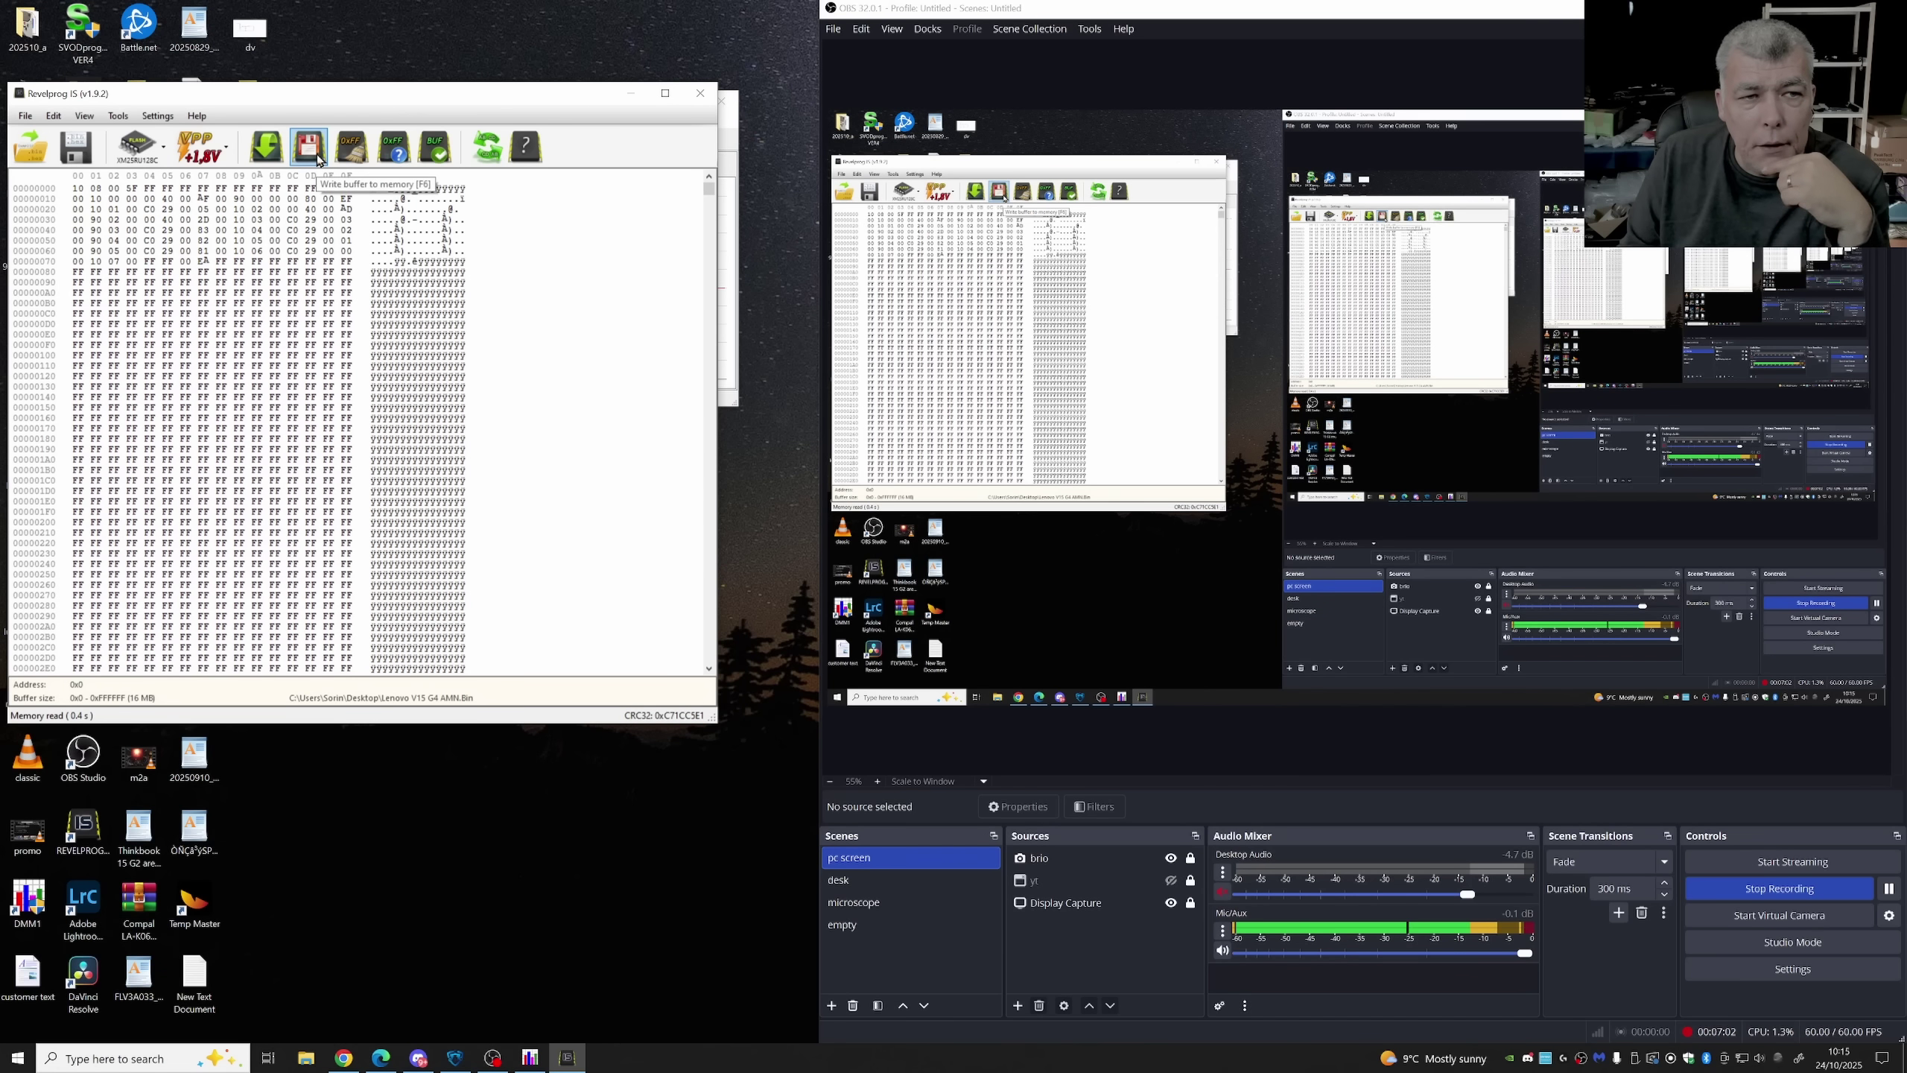
# Step: Write the AMN.Bin image to the chip and dismiss the verification failure at 0x17
pyautogui.click(313, 158)
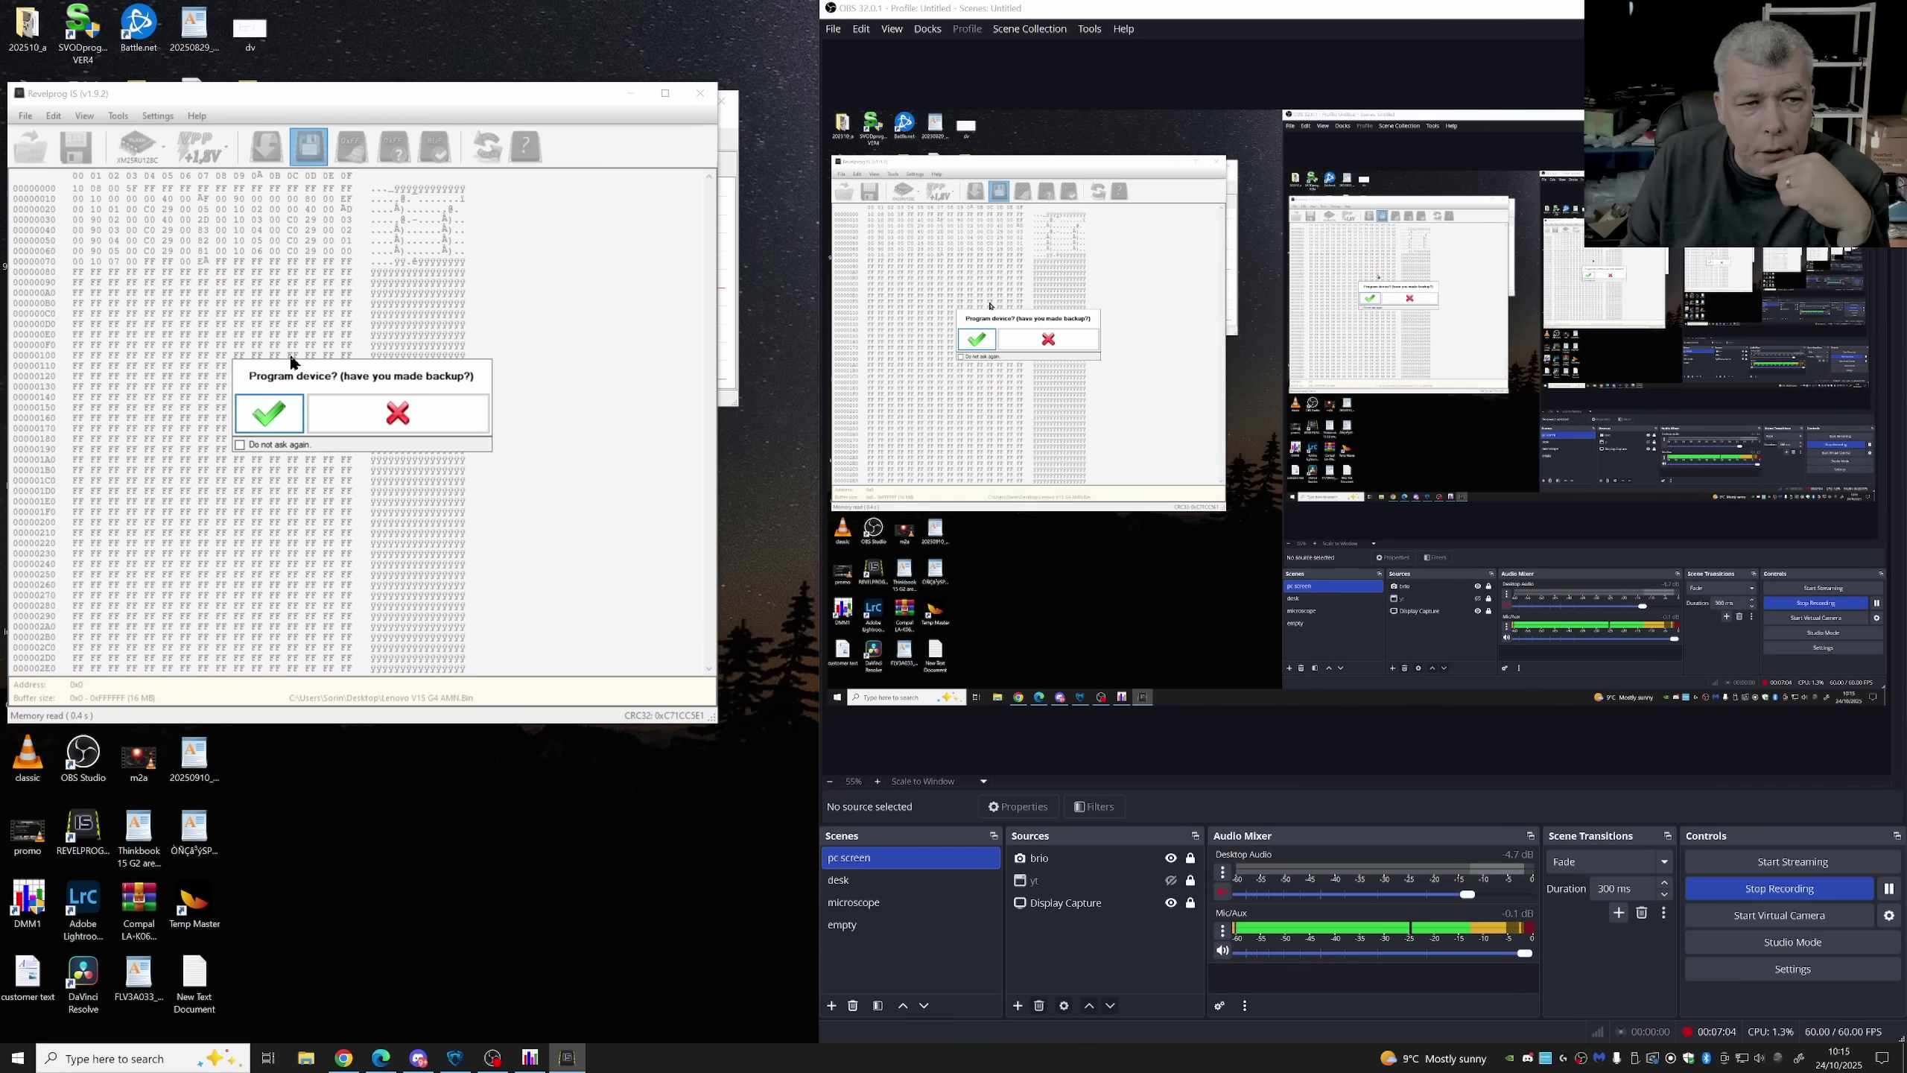
pyautogui.click(269, 415)
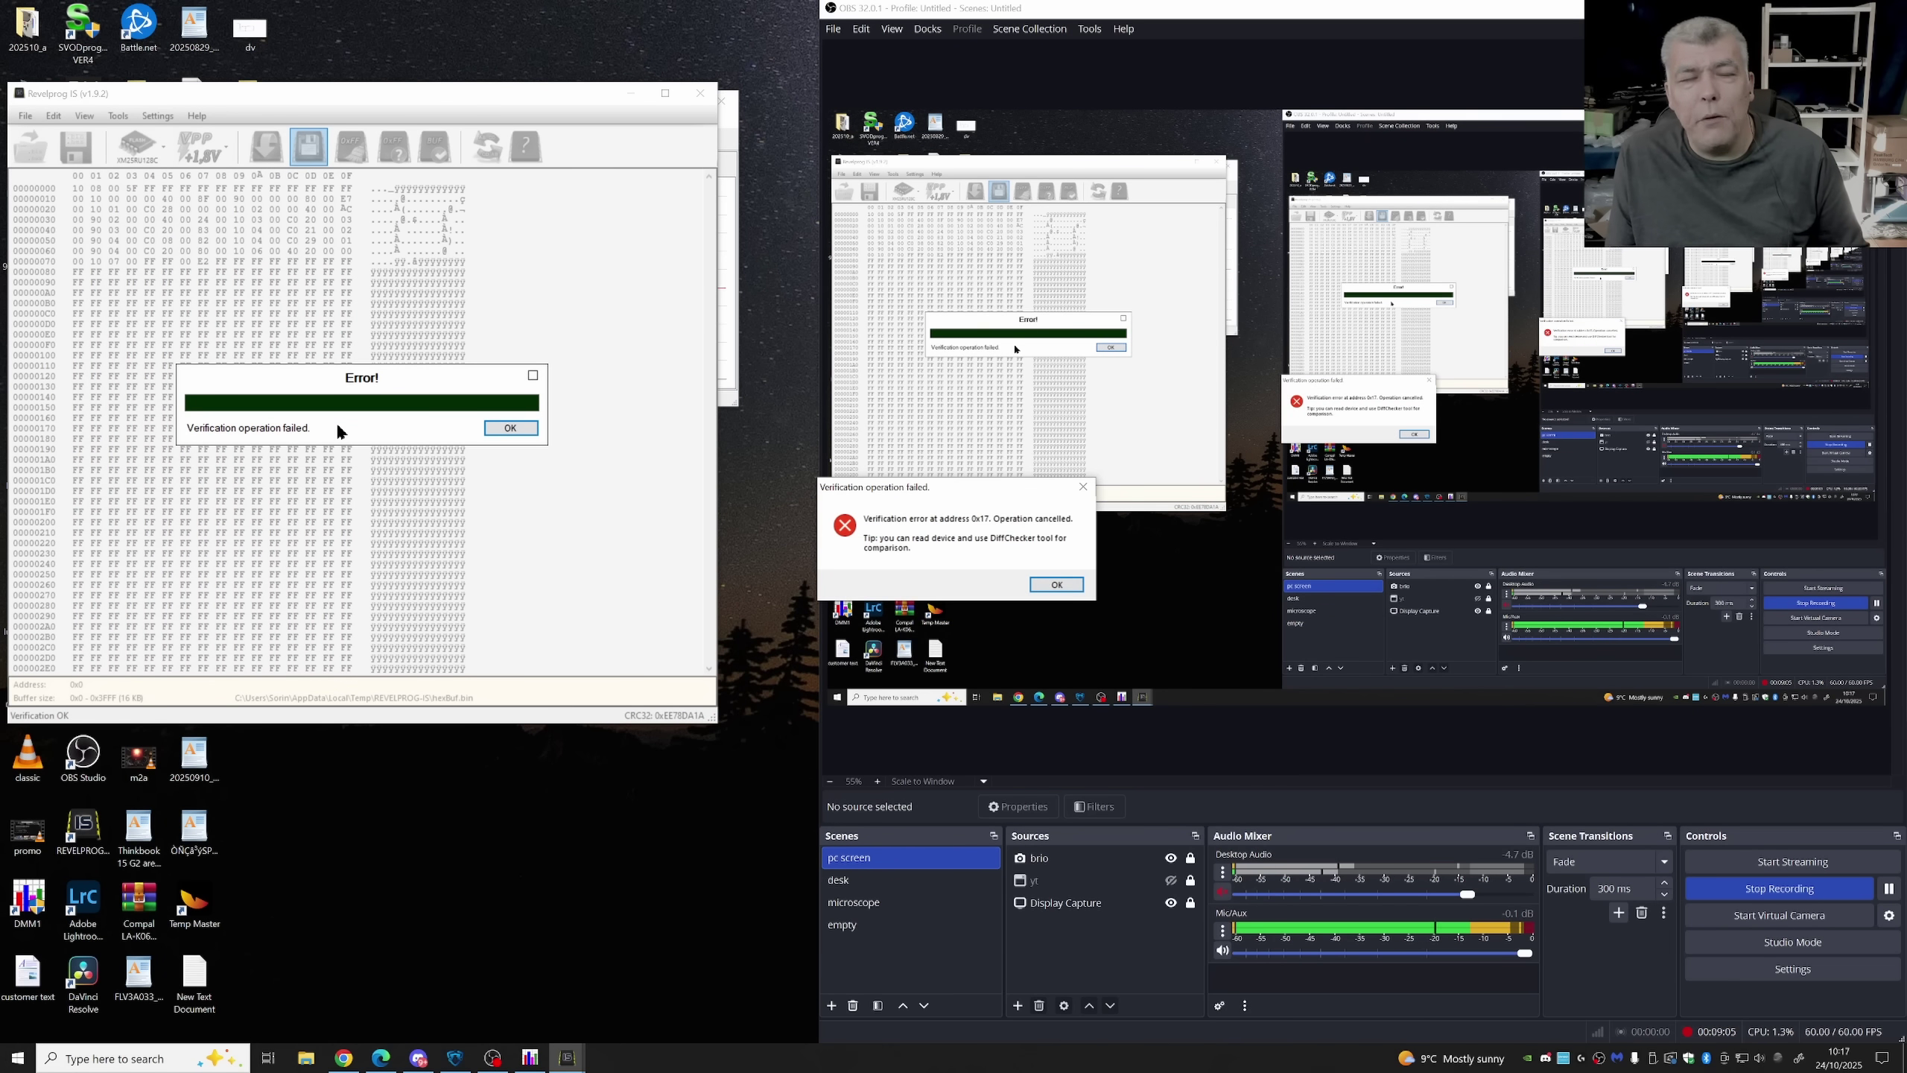
pyautogui.click(1056, 585)
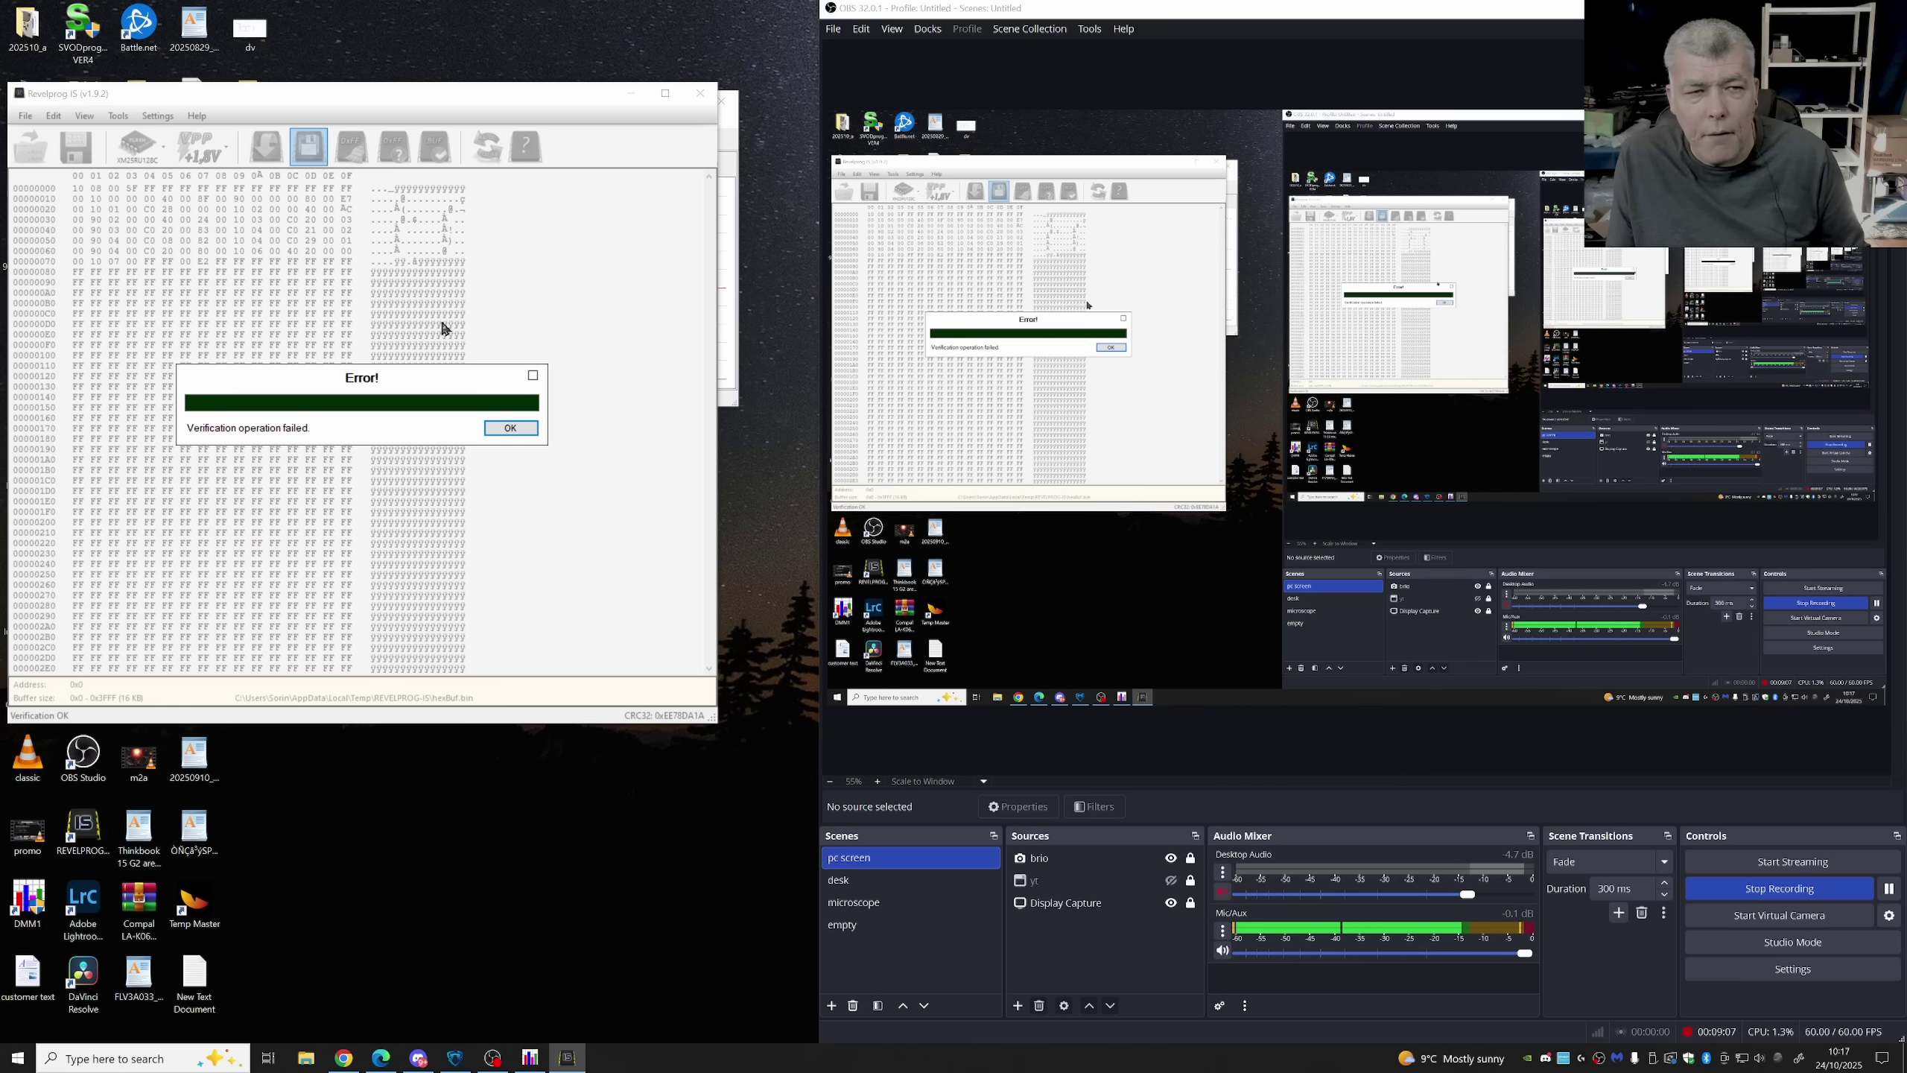
# Step: Dismiss the error and set VPP to a user-defined voltage one step higher
pyautogui.click(508, 427)
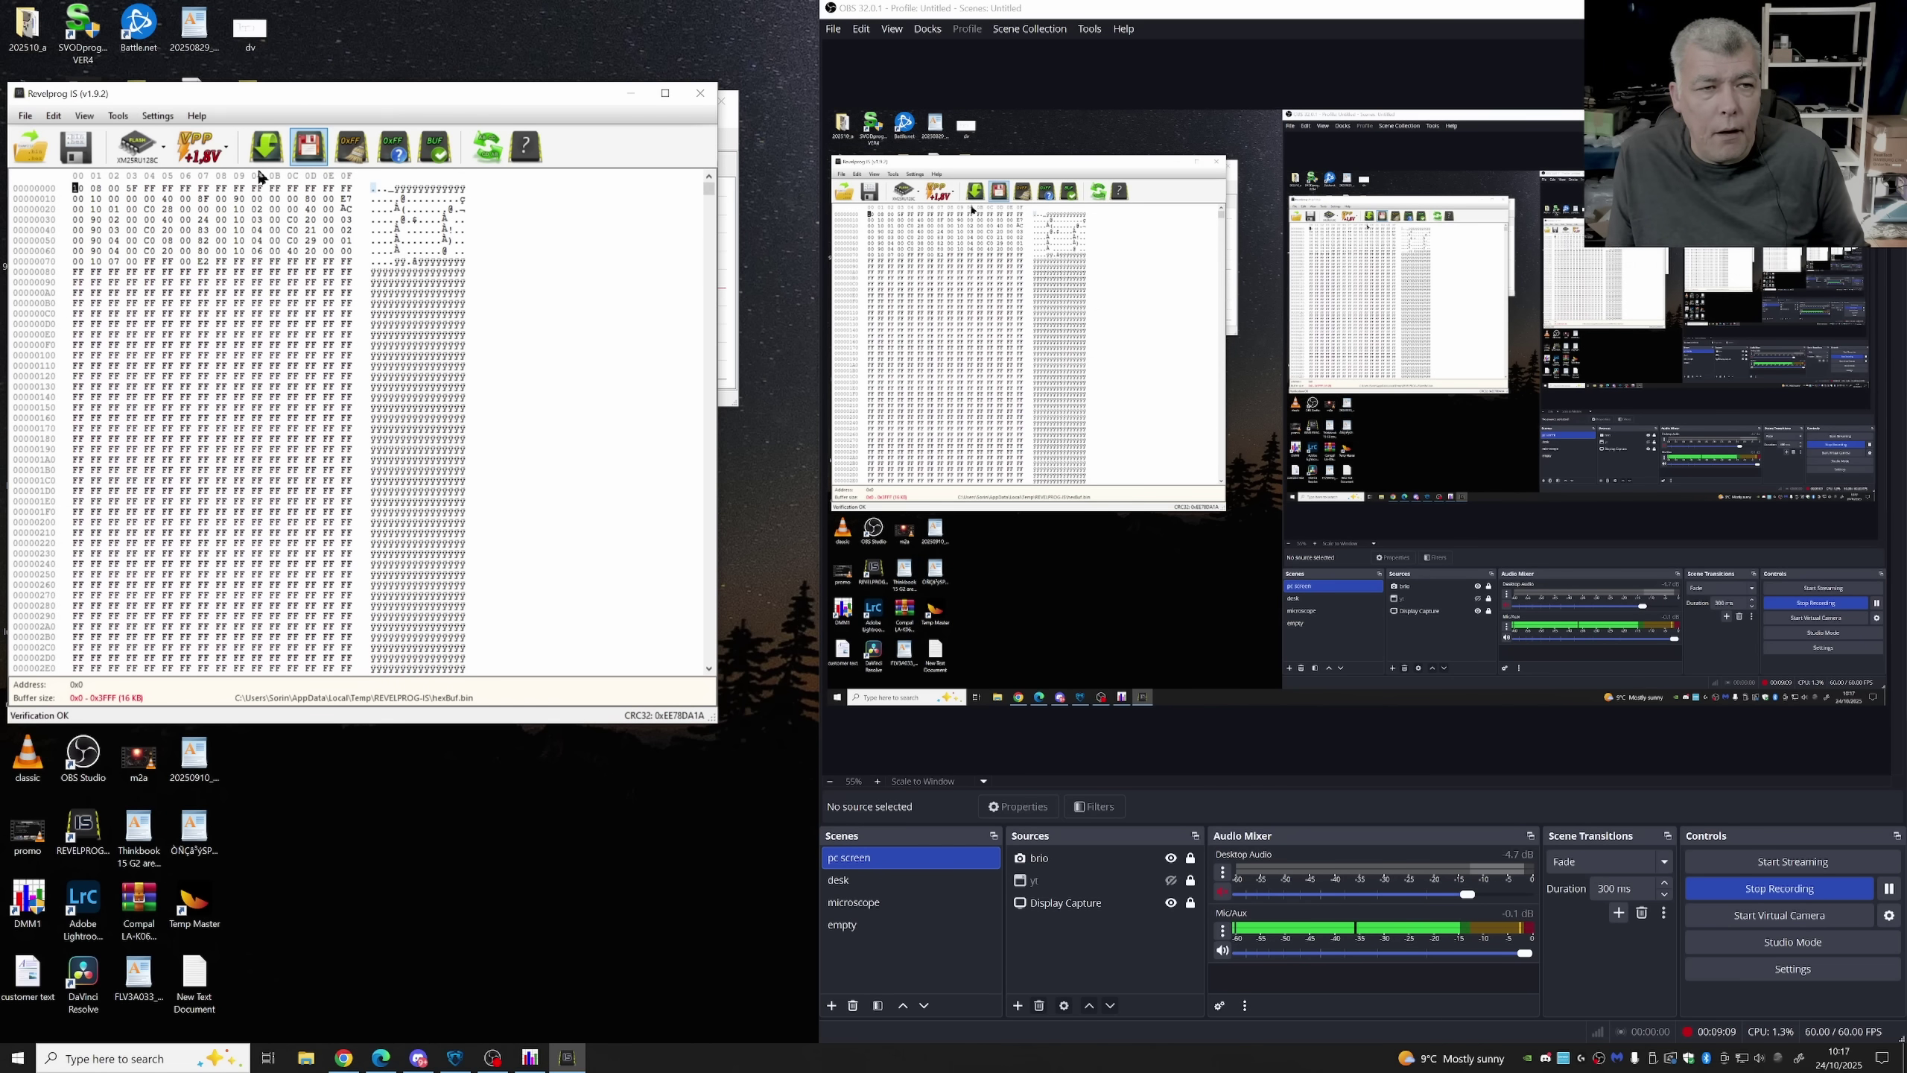
pyautogui.click(201, 147)
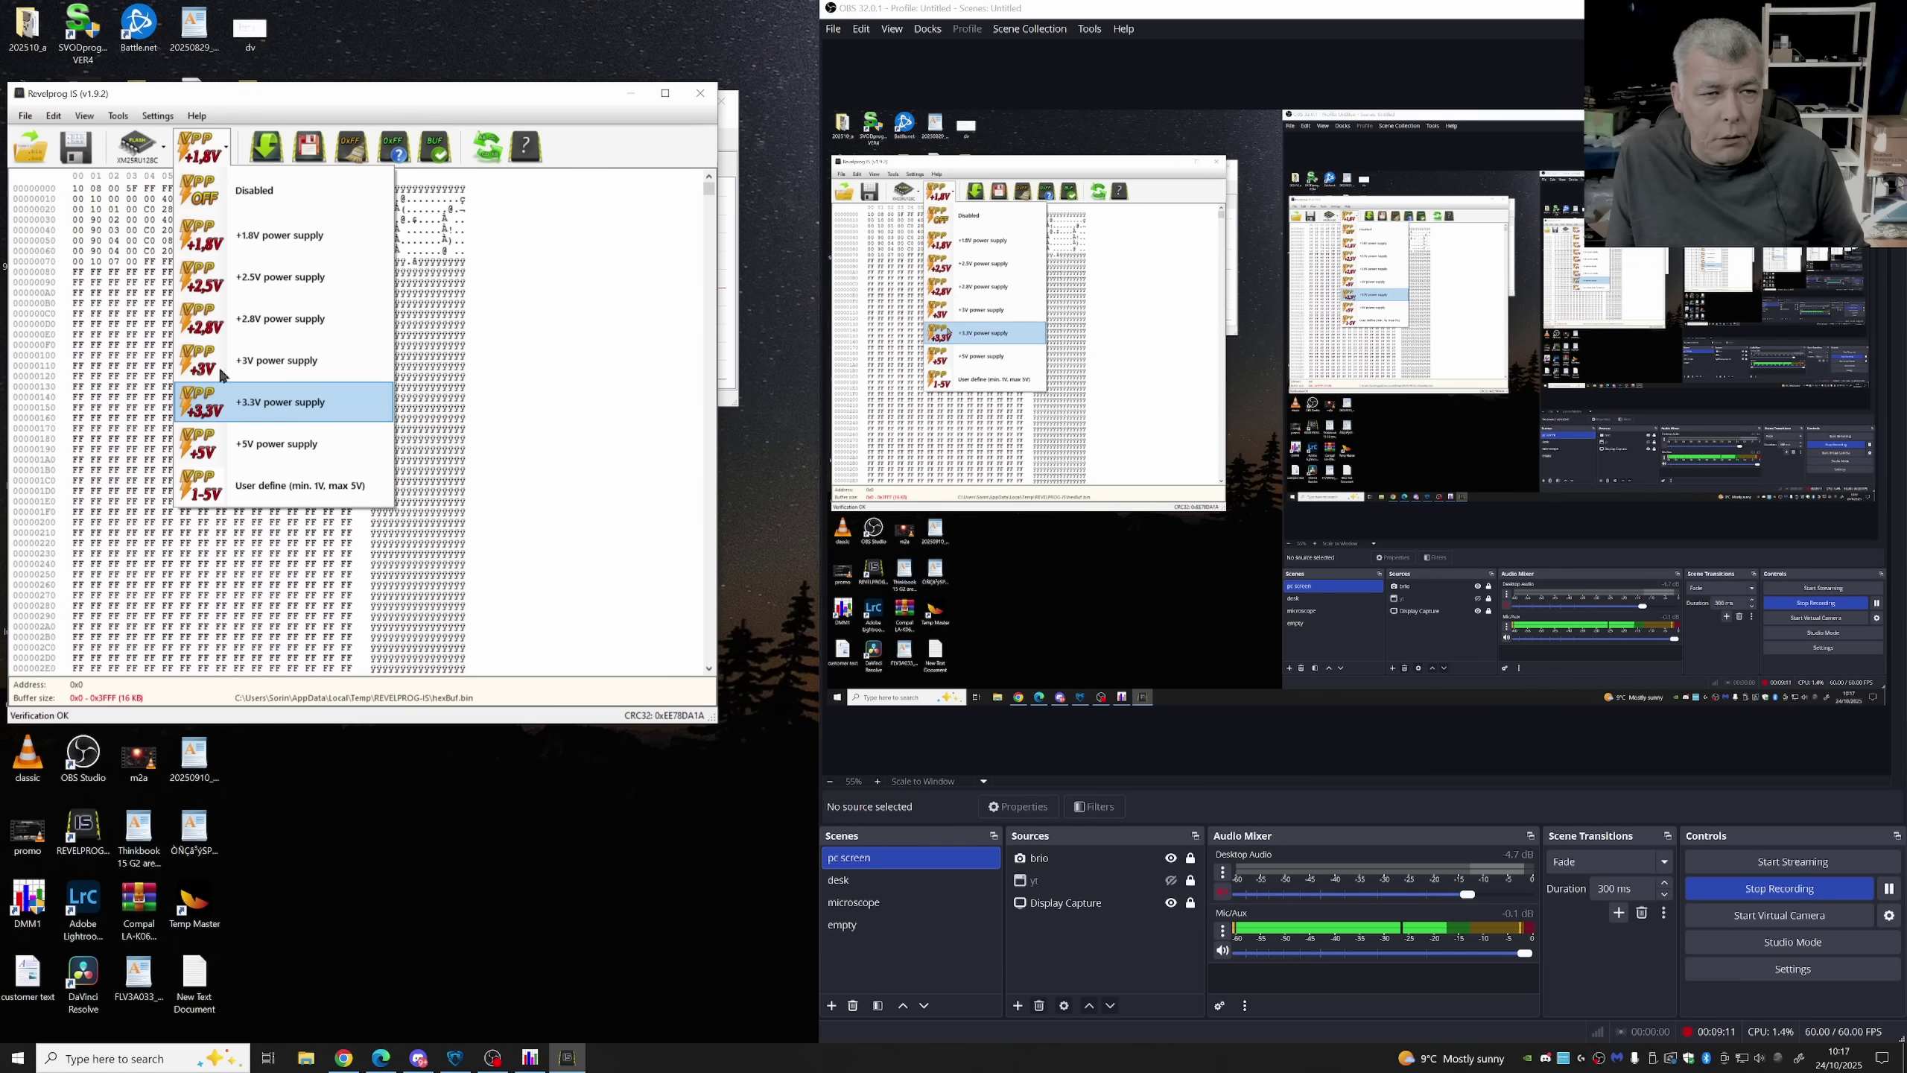
pyautogui.click(251, 495)
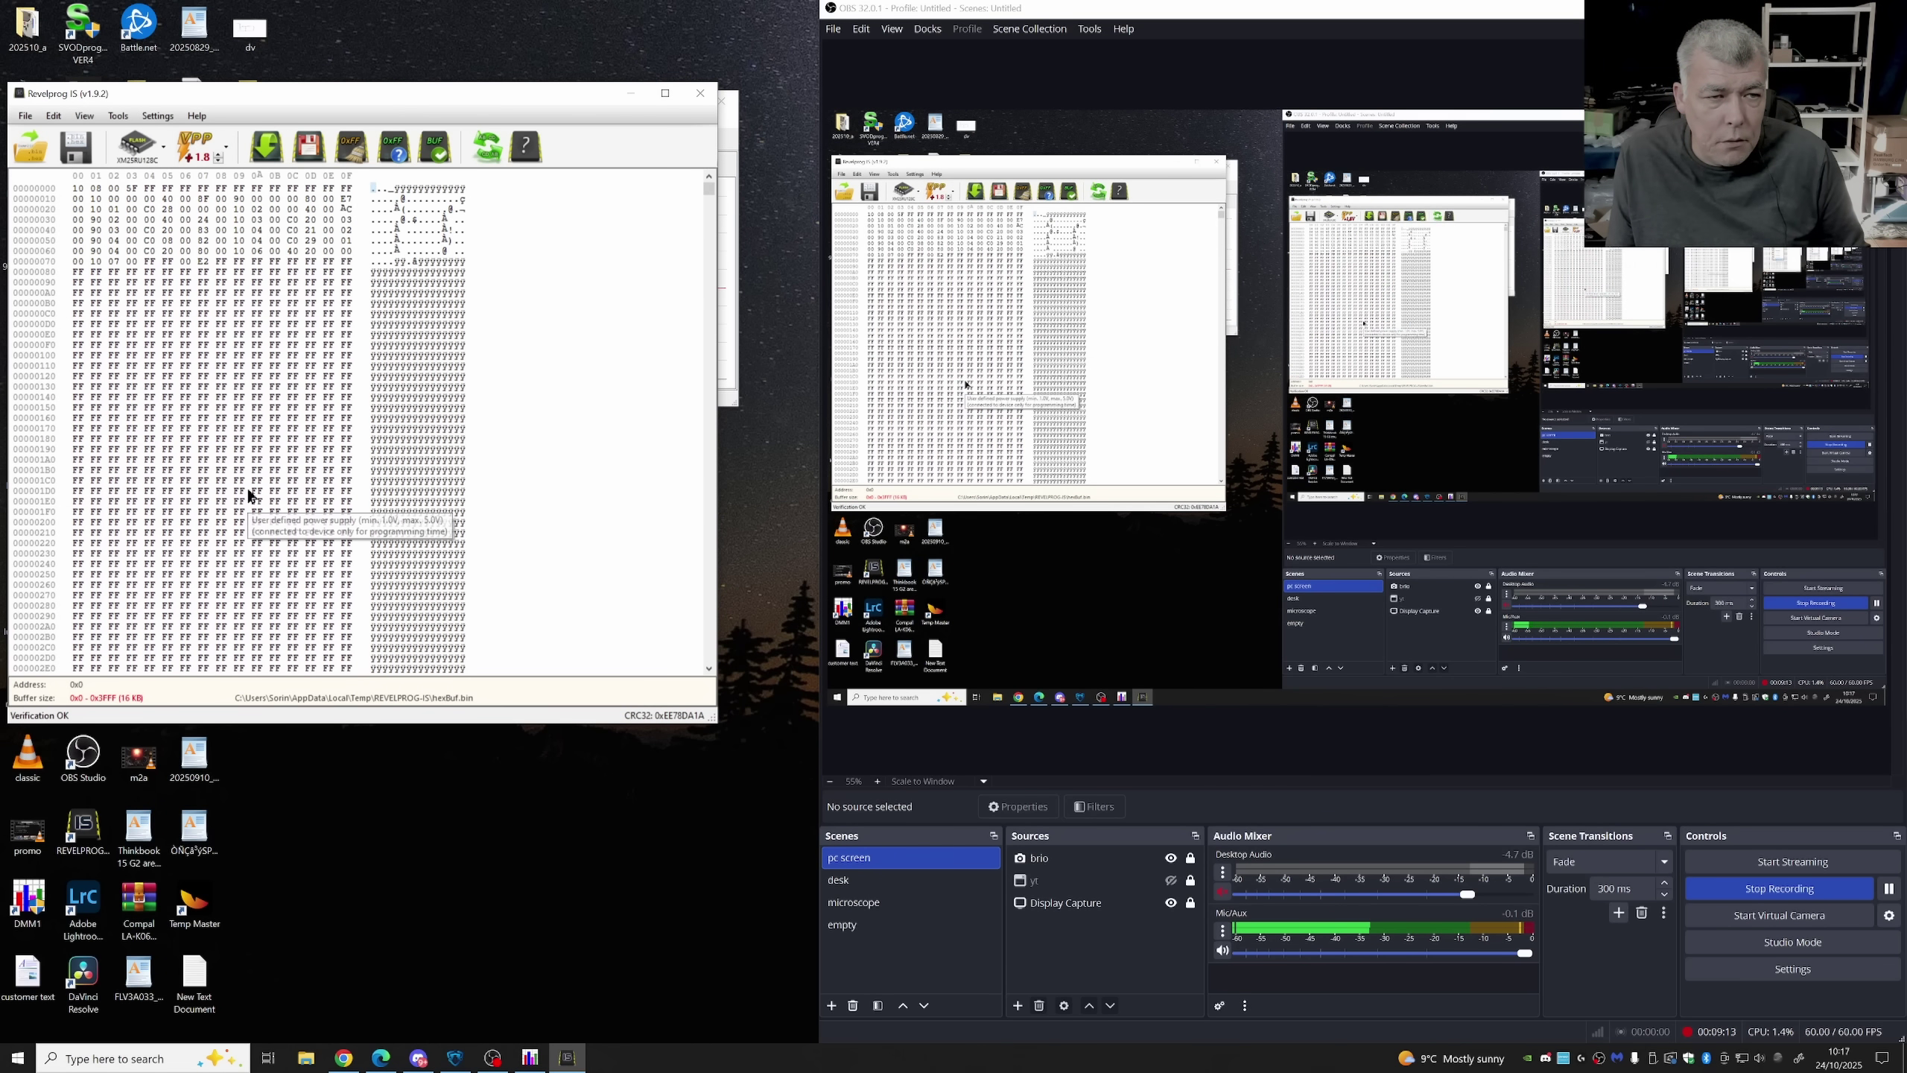
pyautogui.click(220, 155)
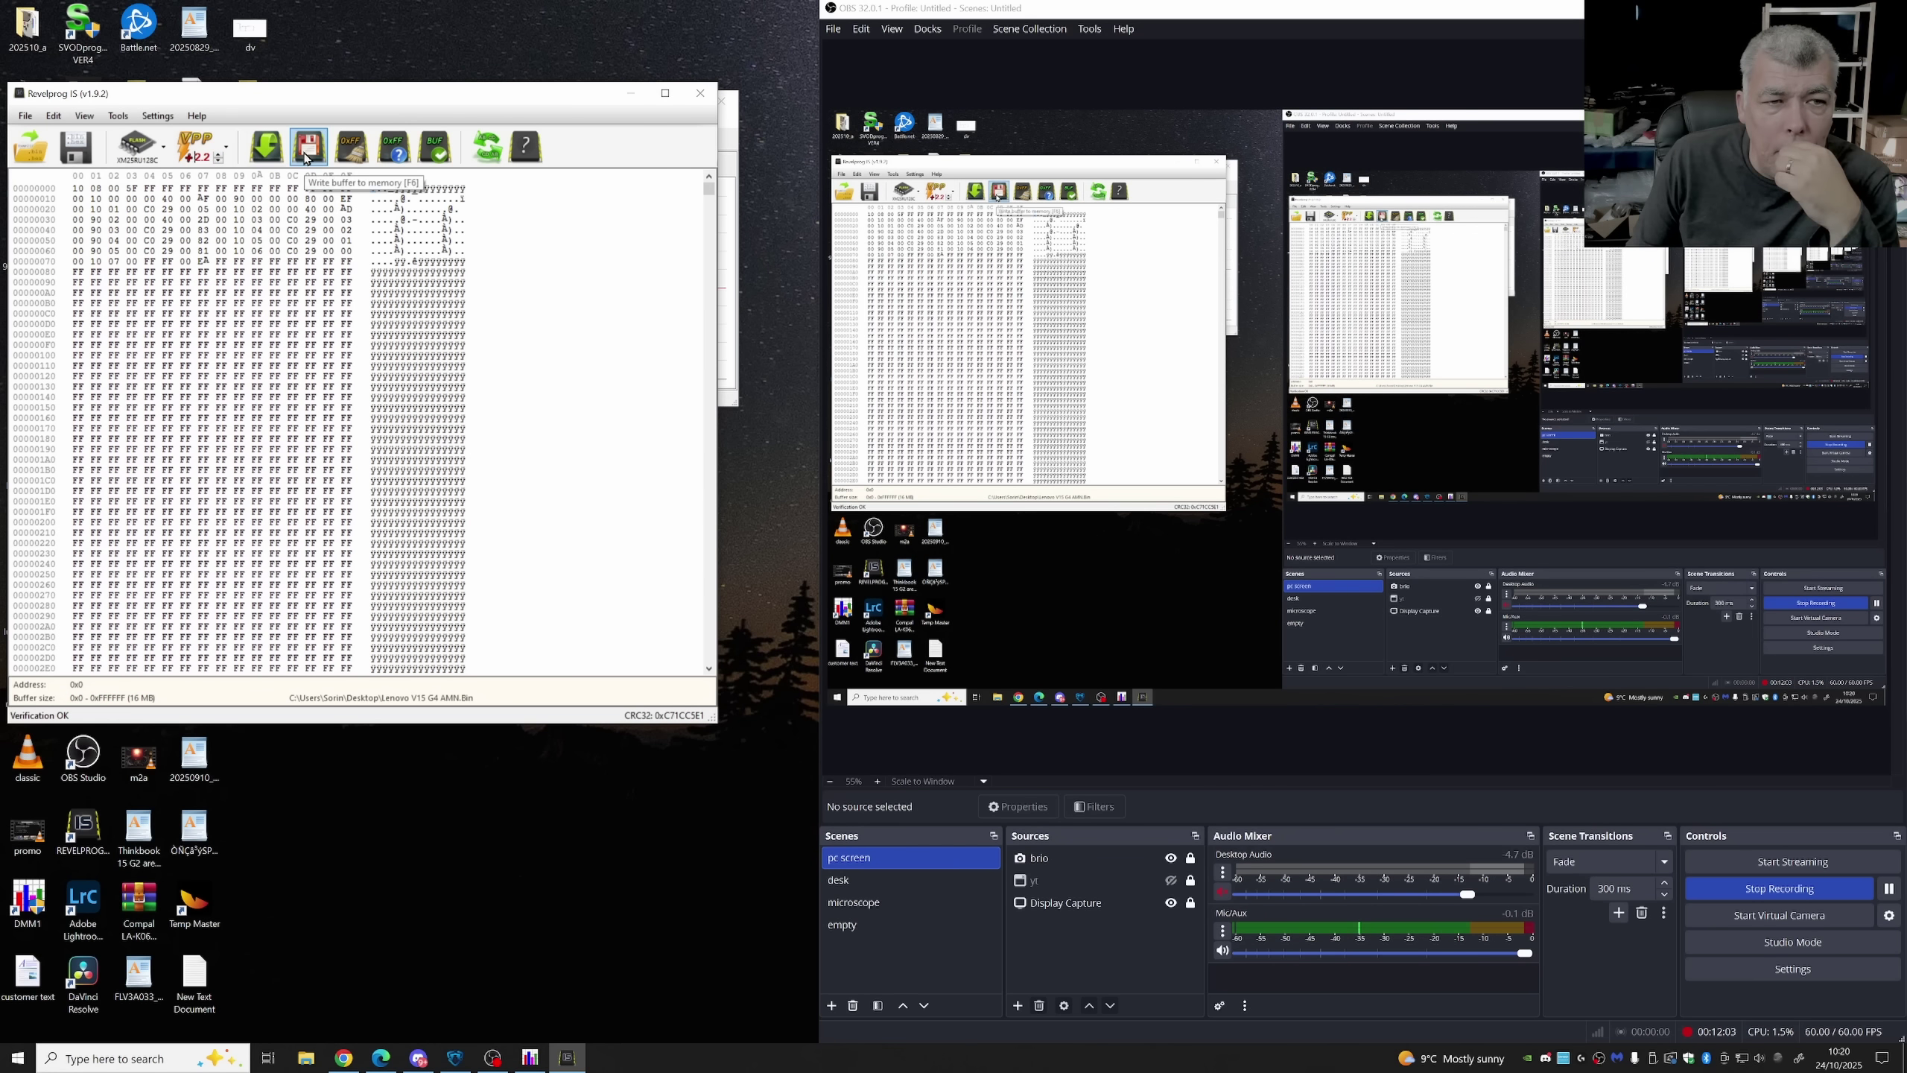
# Step: Write the BIOS image to the chip again, accepting the higher-voltage warning
pyautogui.click(309, 148)
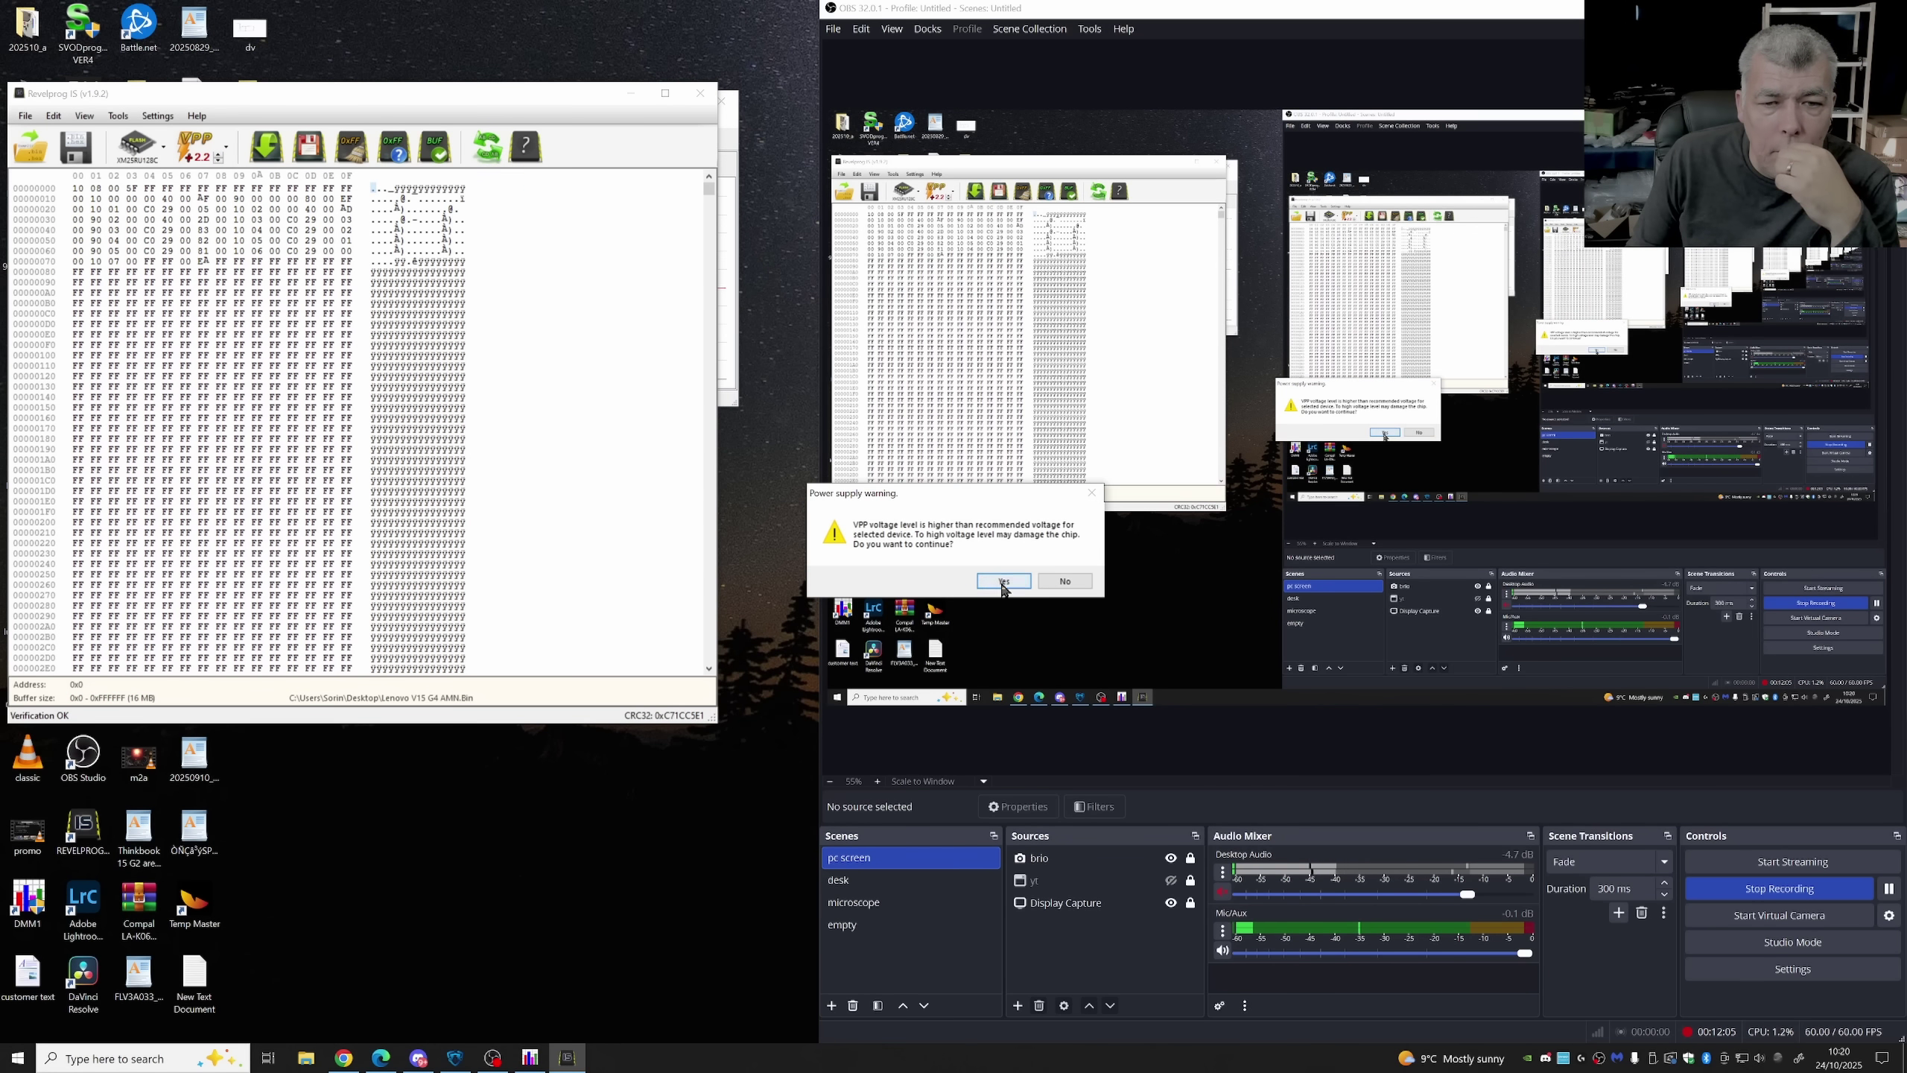
pyautogui.click(992, 579)
pyautogui.click(263, 415)
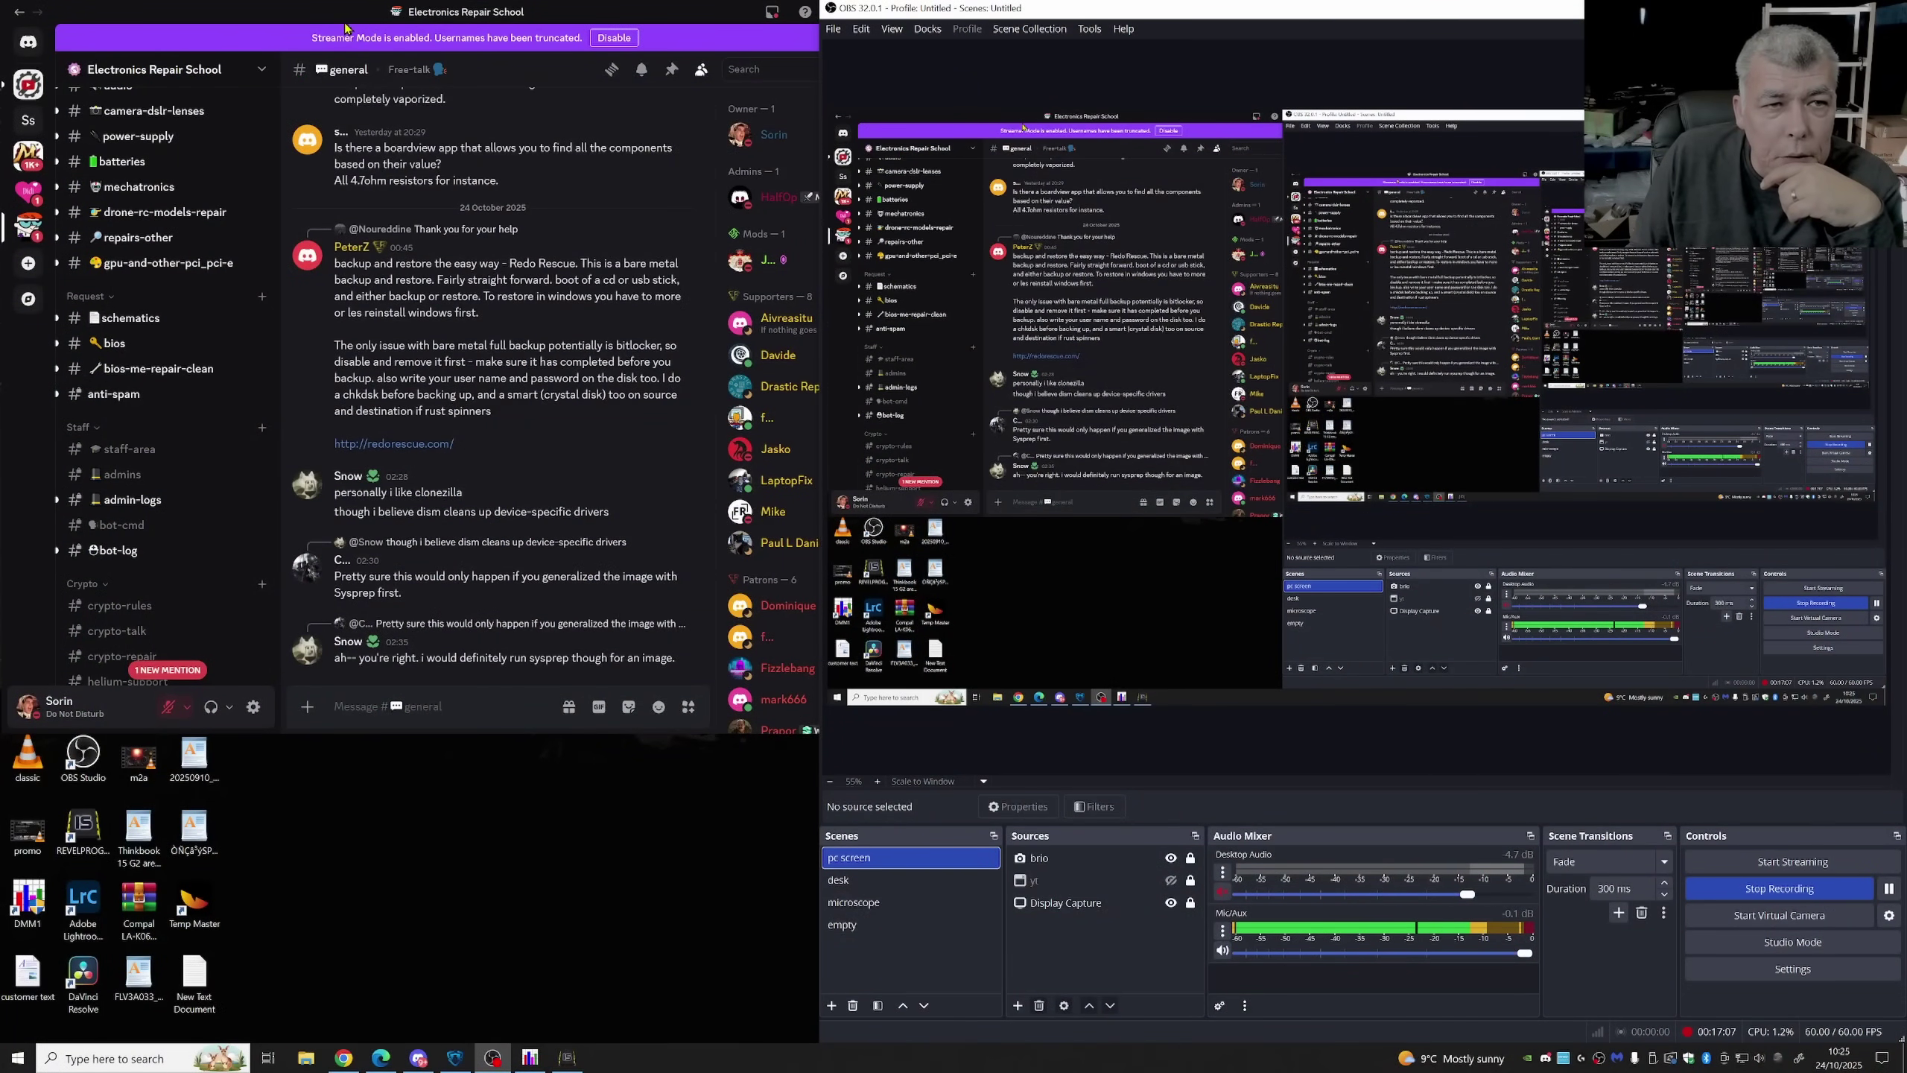
# Step: Switch Discord to the #bios channel and move windows aside to uncover the desktop file
pyautogui.click(346, 28)
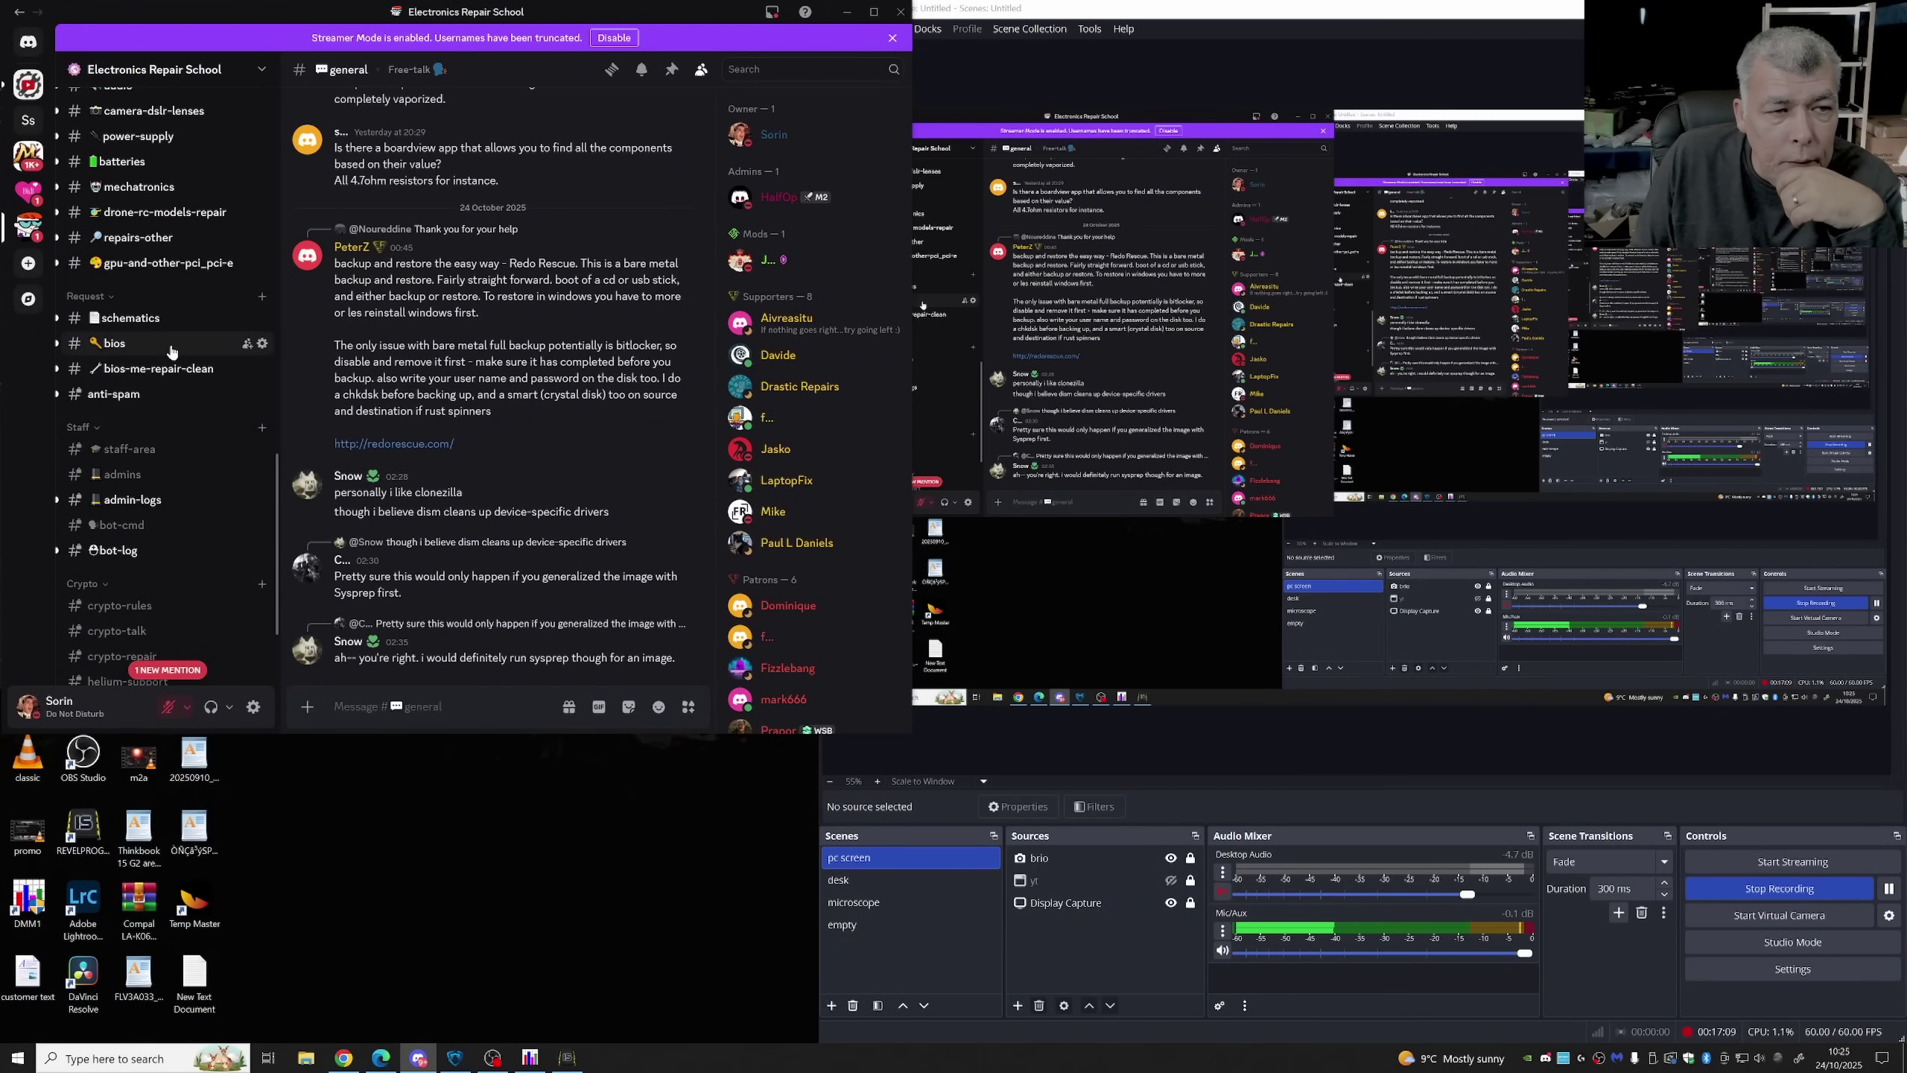
pyautogui.click(136, 348)
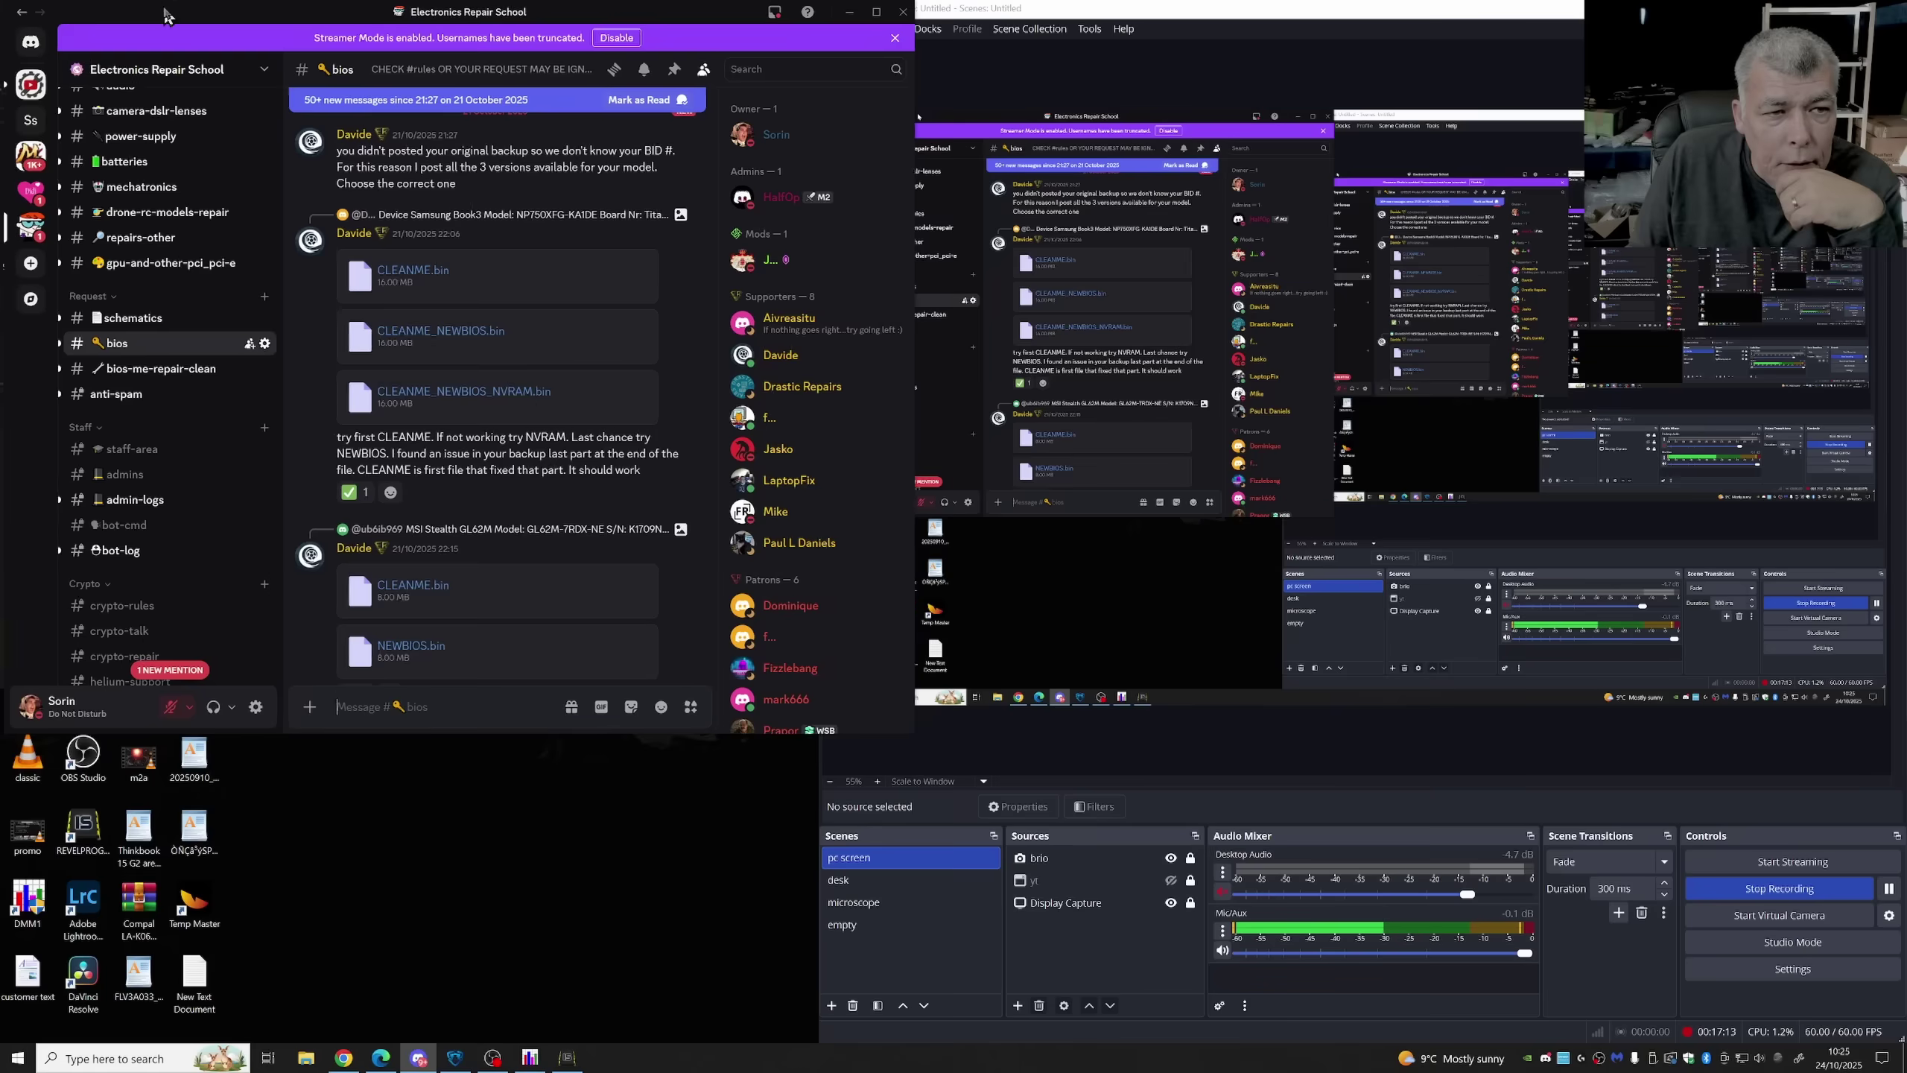
pyautogui.moveTo(161, 12); pyautogui.dragTo(467, 12)
pyautogui.click(276, 99)
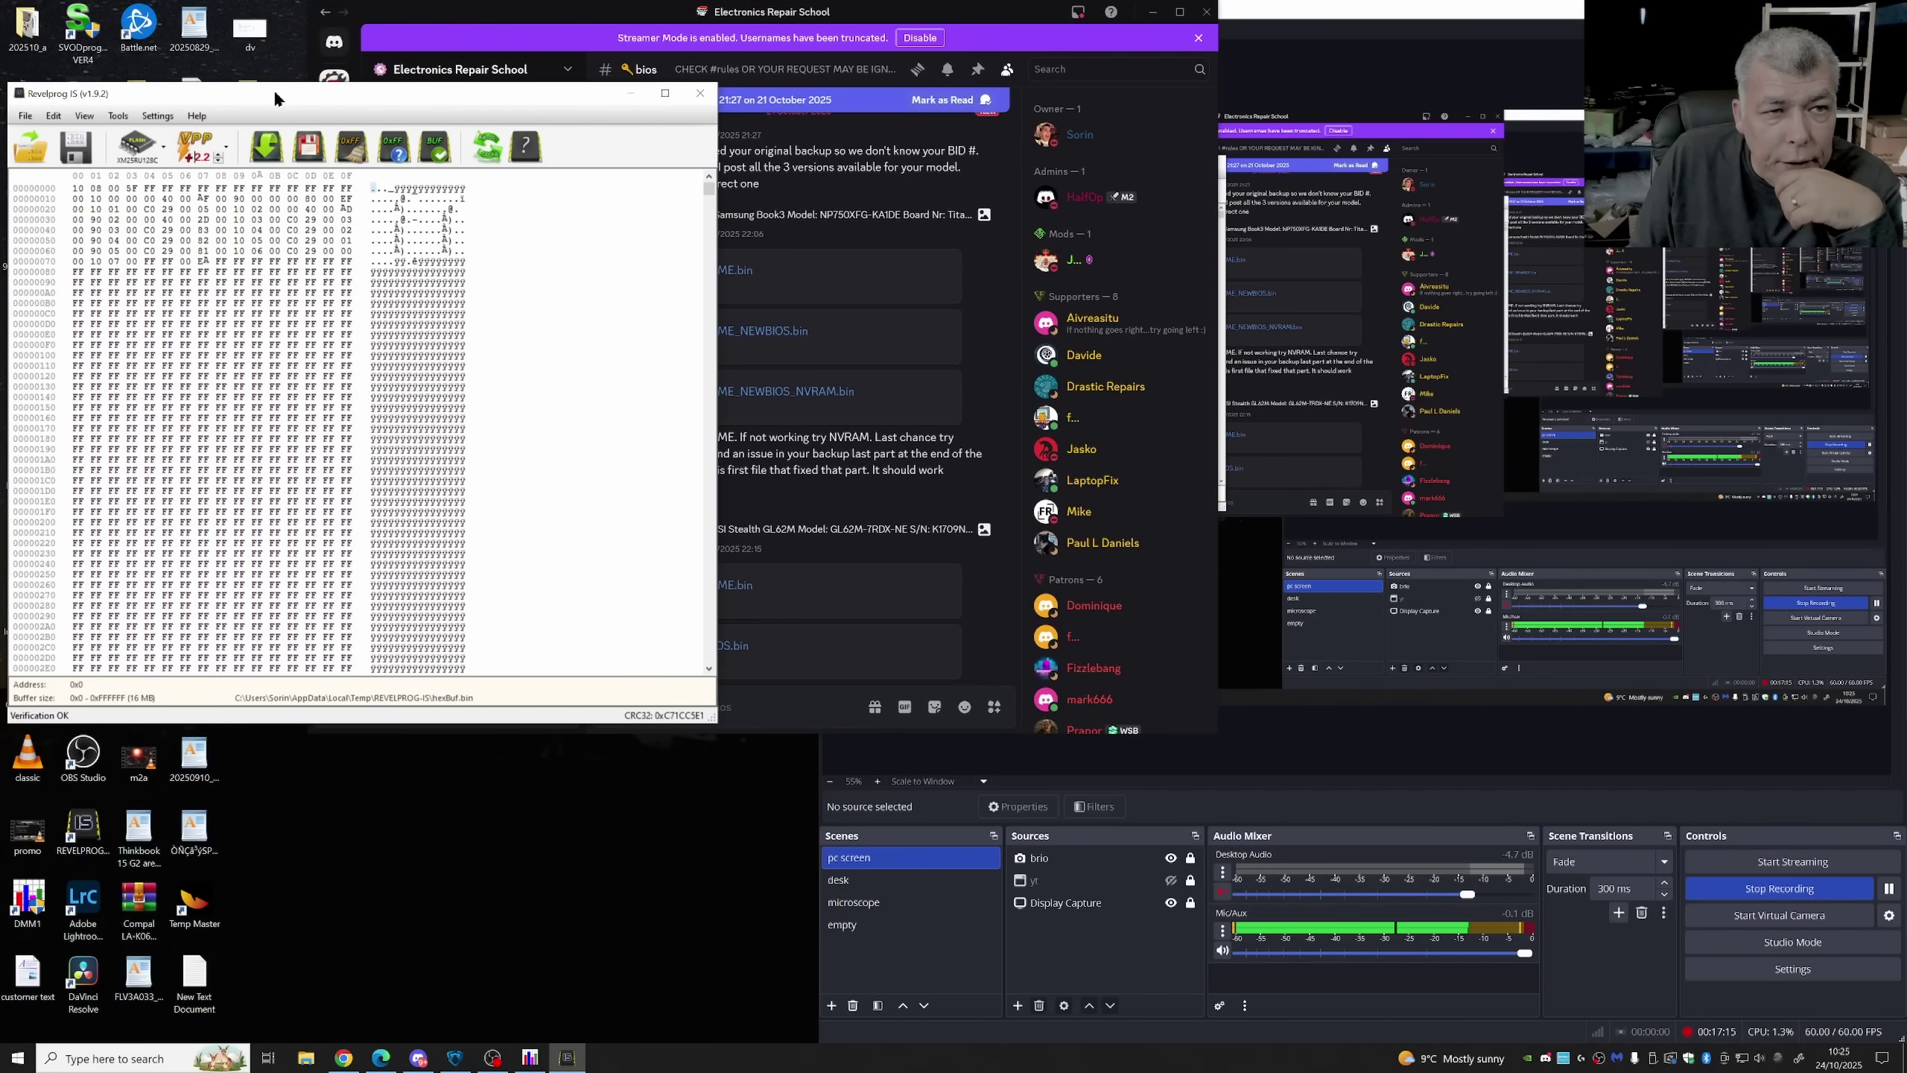
pyautogui.click(629, 93)
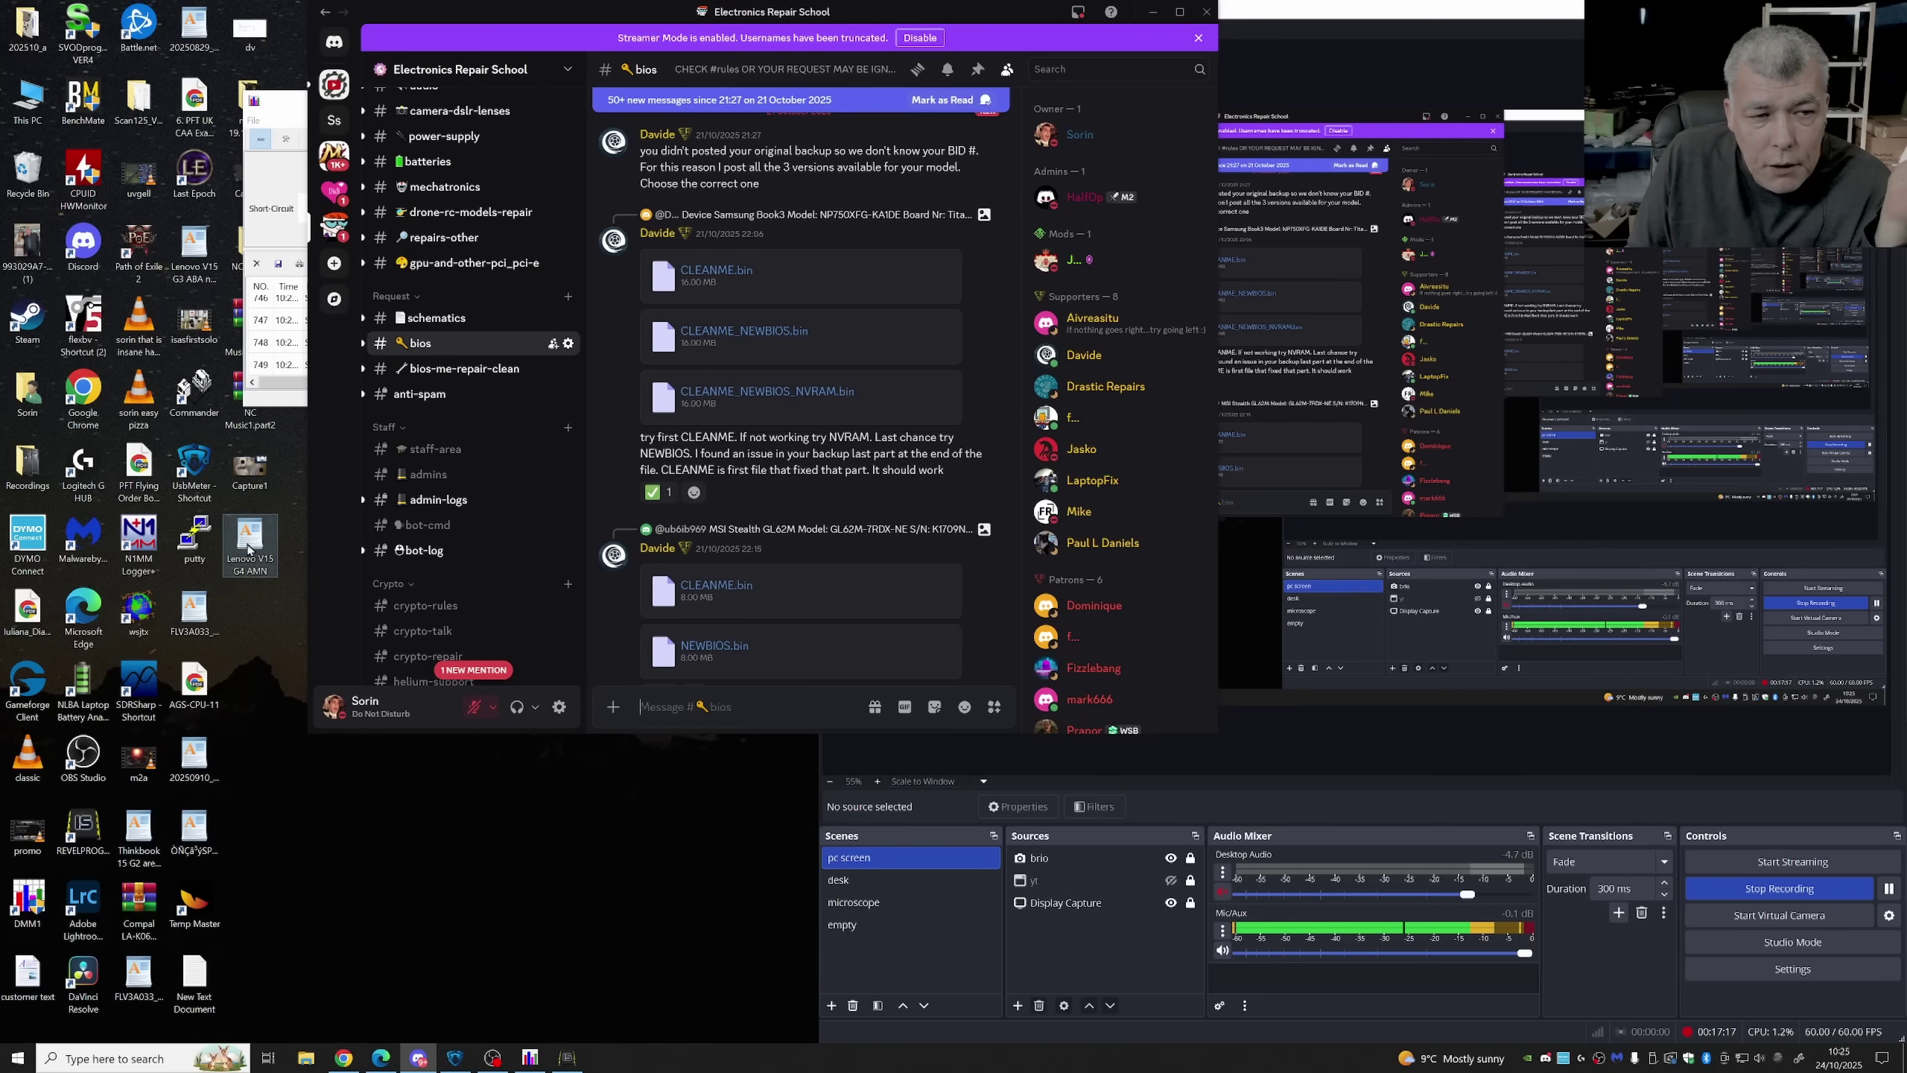
# Step: Post Lenovo V15 G4 AMN.Bin with the caption 'Lenovo V15 G4 AMN bios (good)'
pyautogui.moveTo(248, 543); pyautogui.dragTo(757, 714)
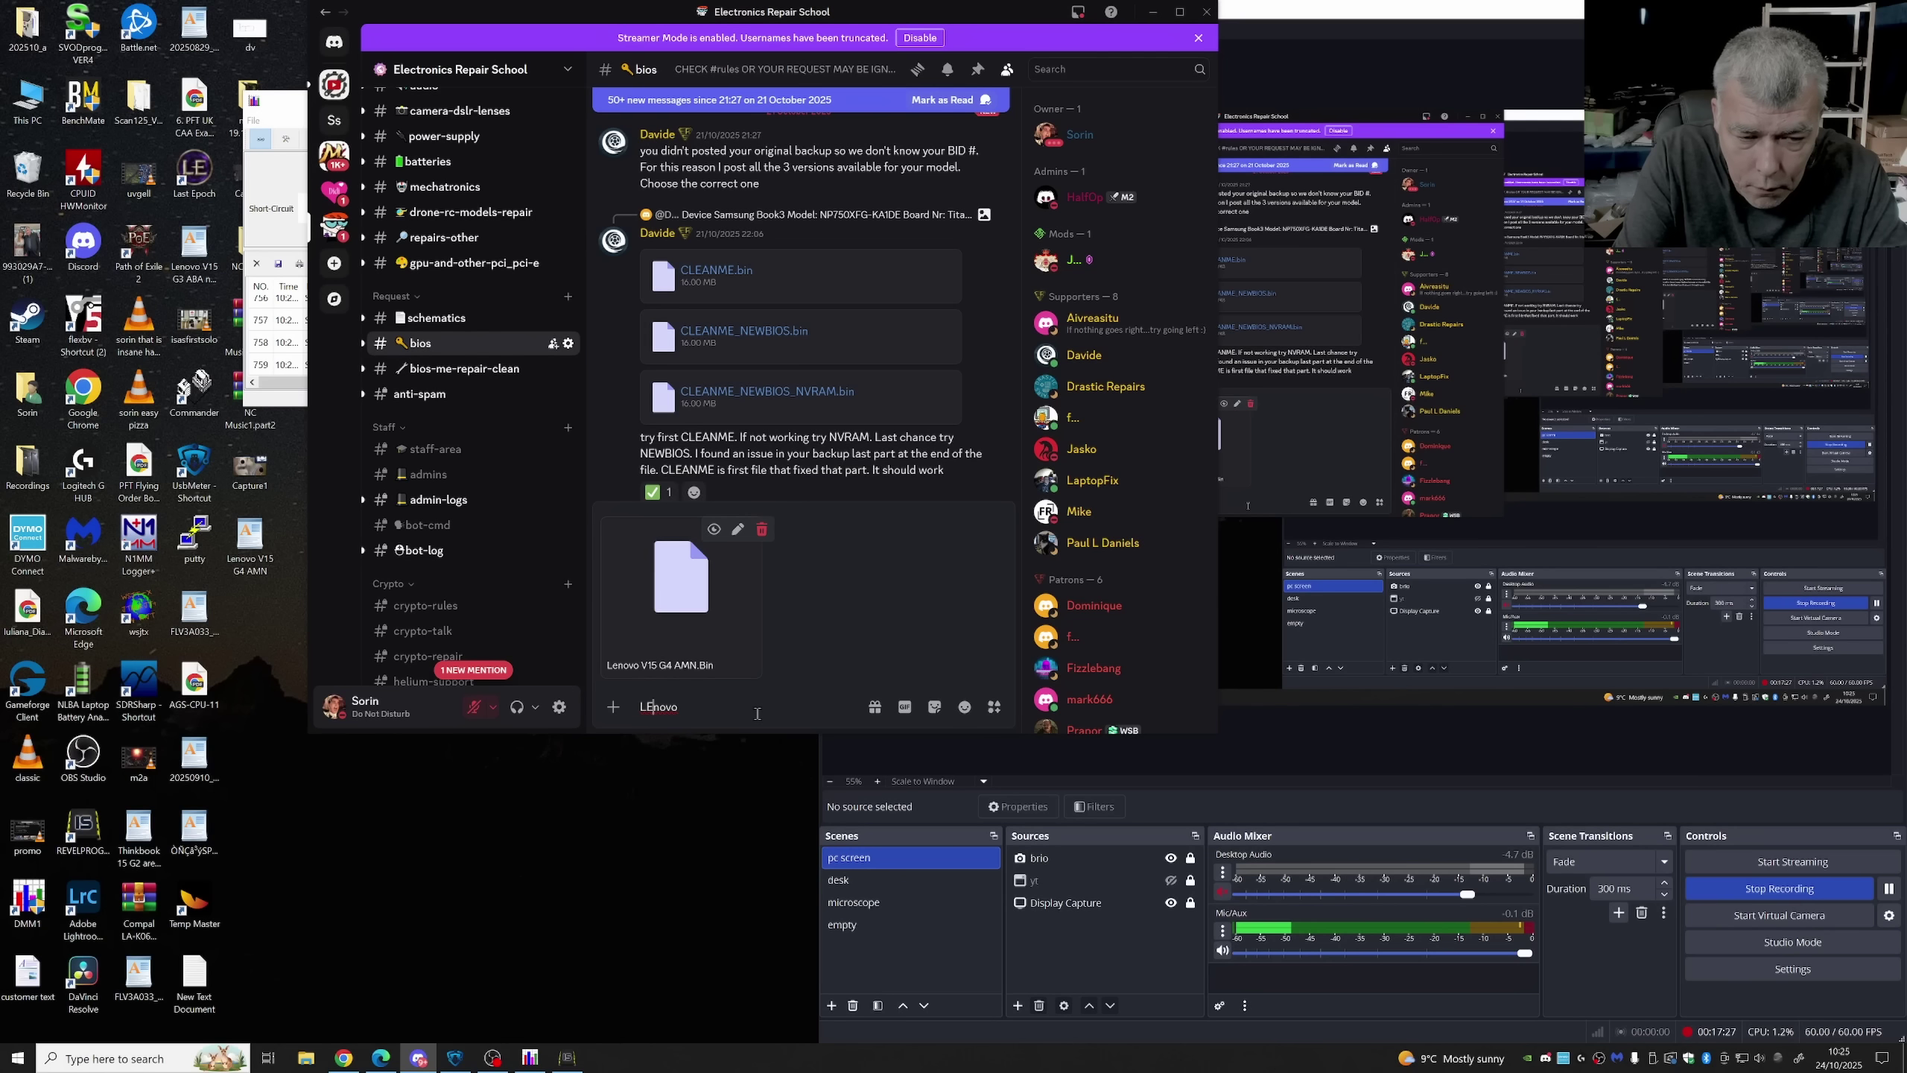
pyautogui.write('e')
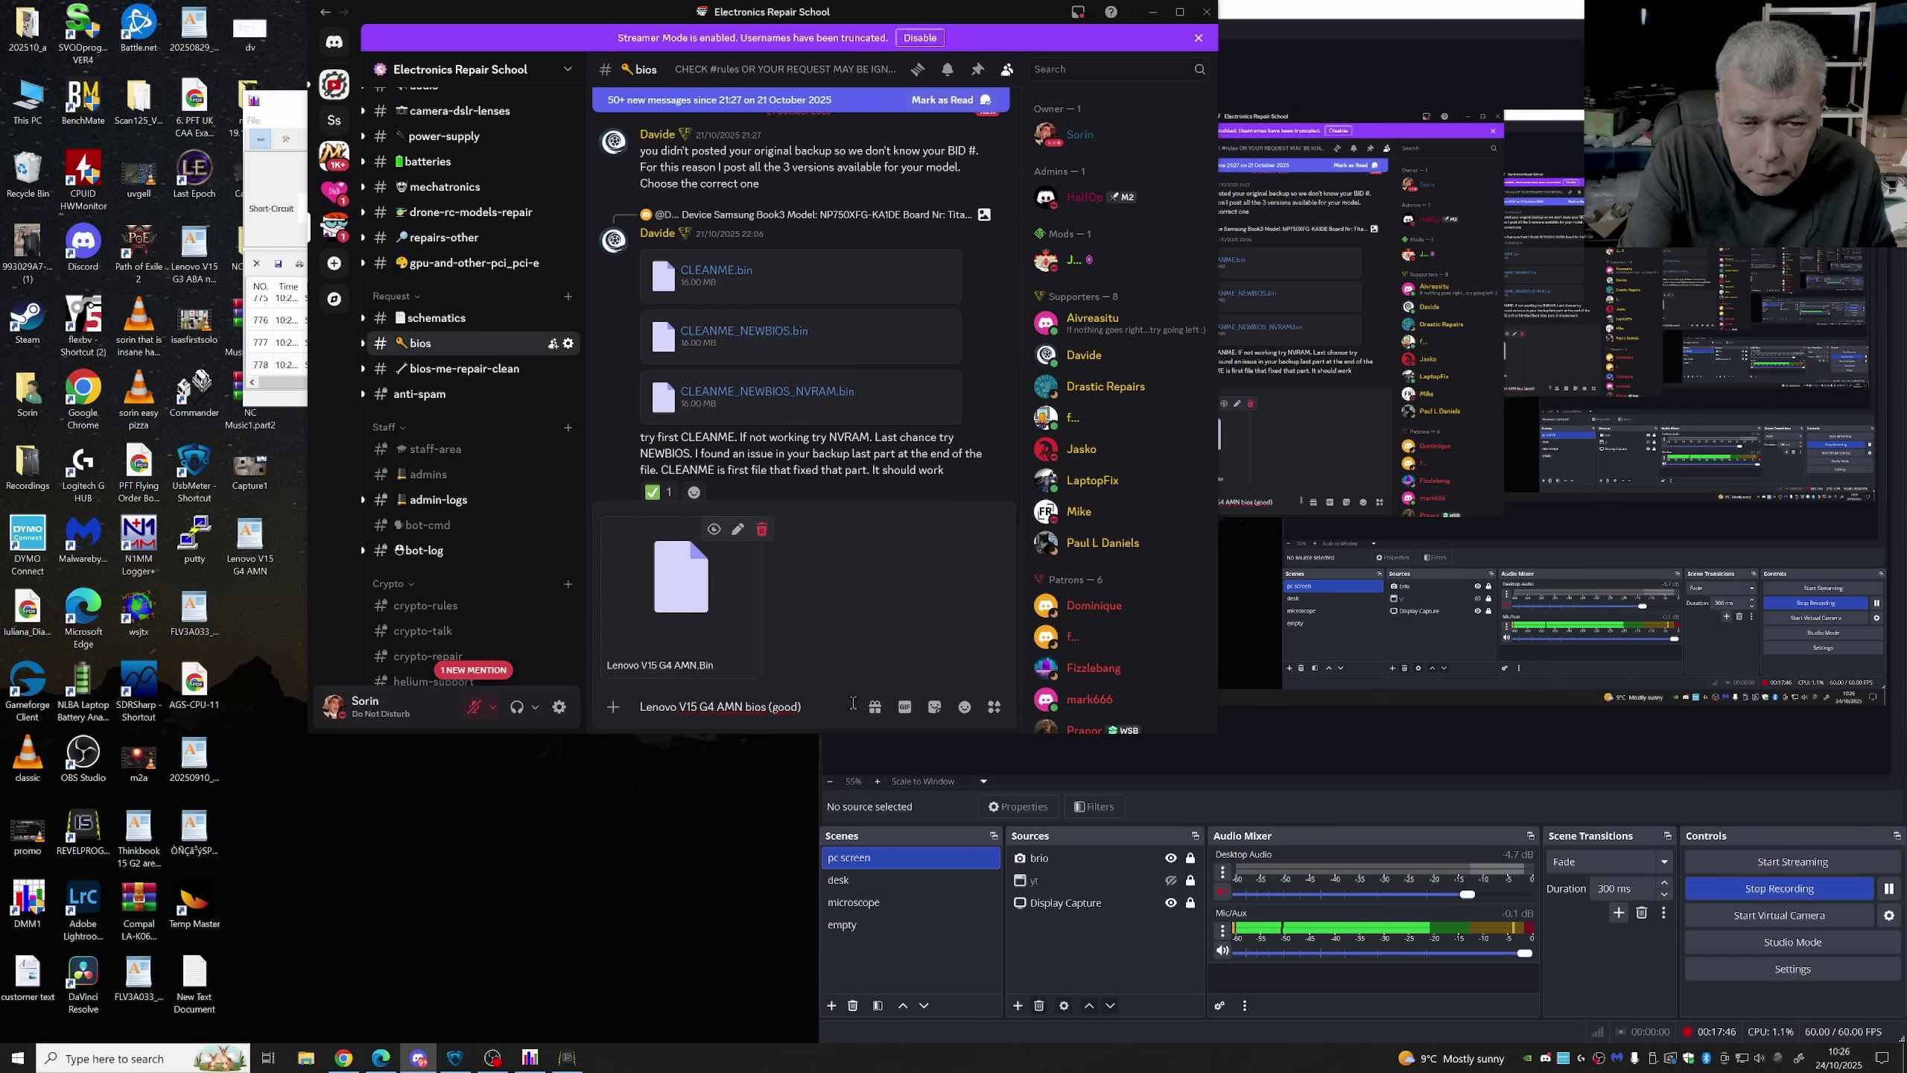
pyautogui.press('Return')
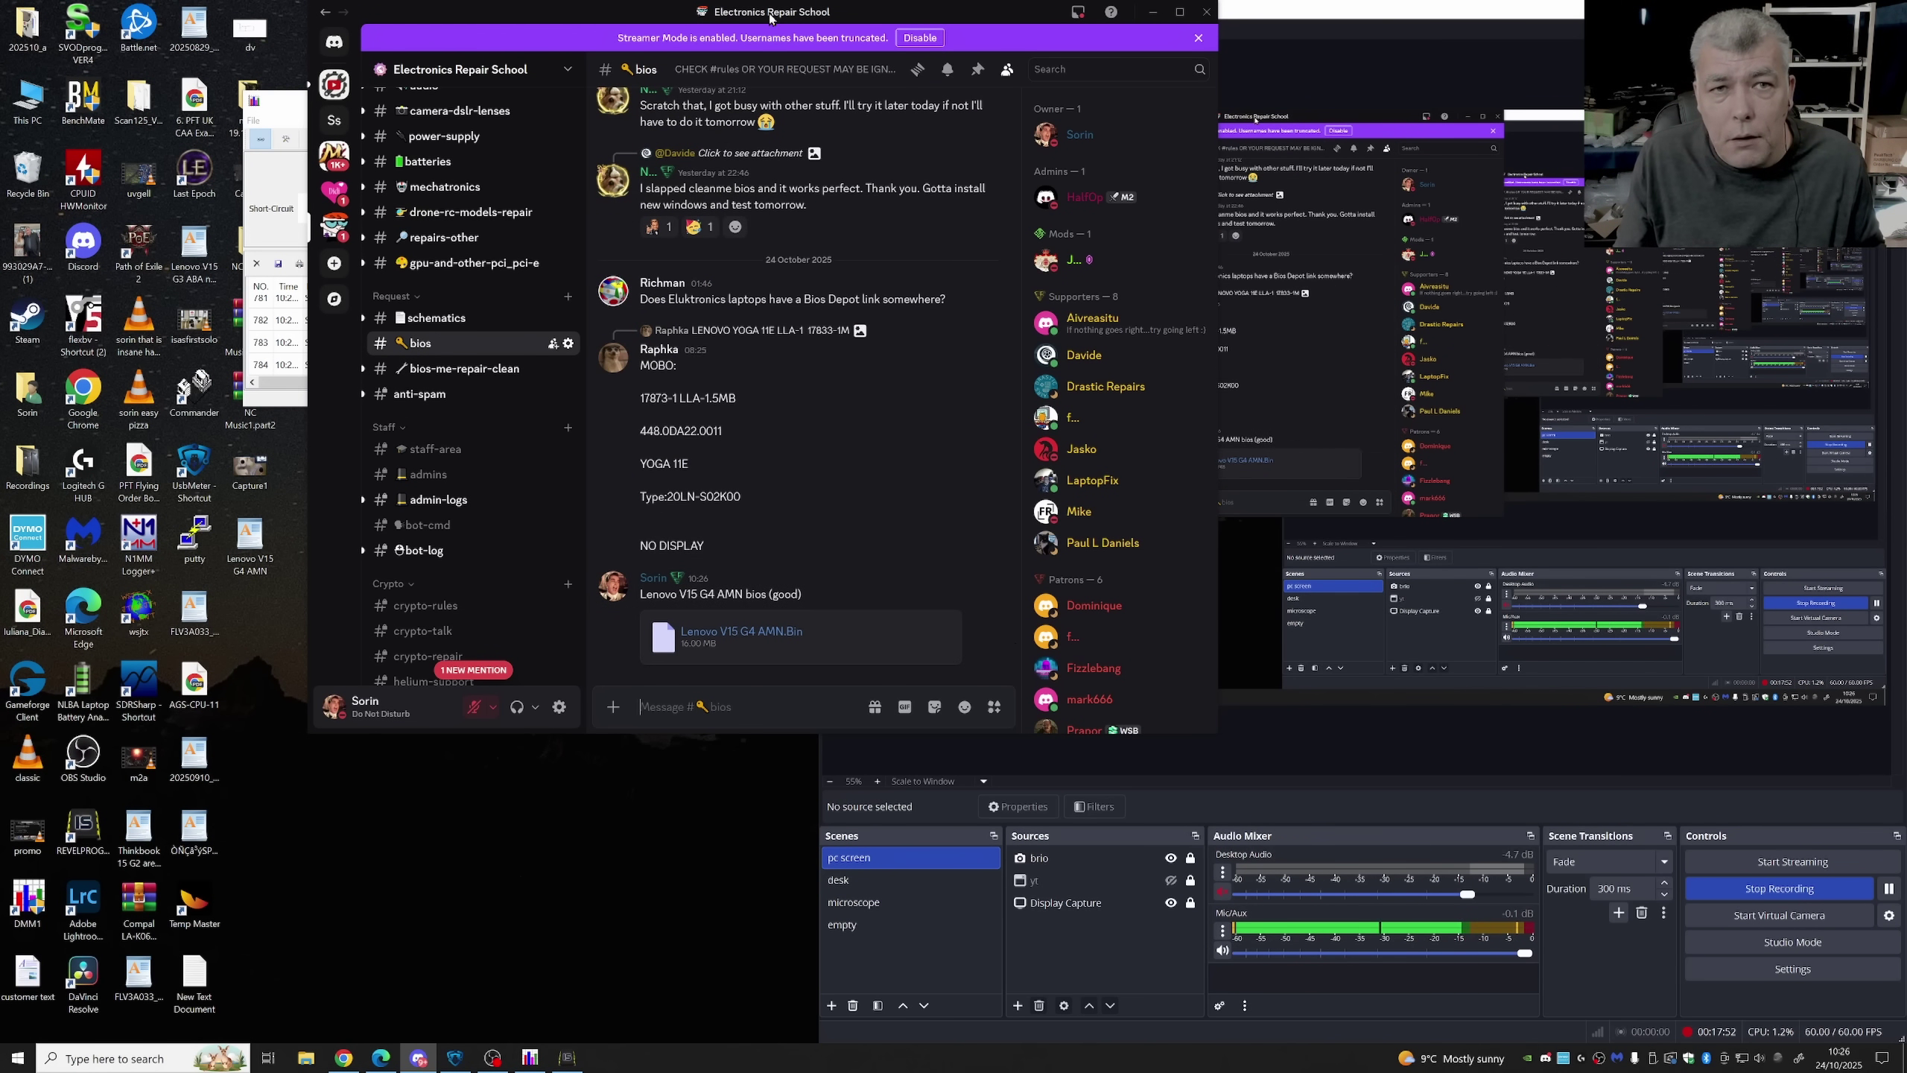
pyautogui.moveTo(656, 17); pyautogui.dragTo(345, 19)
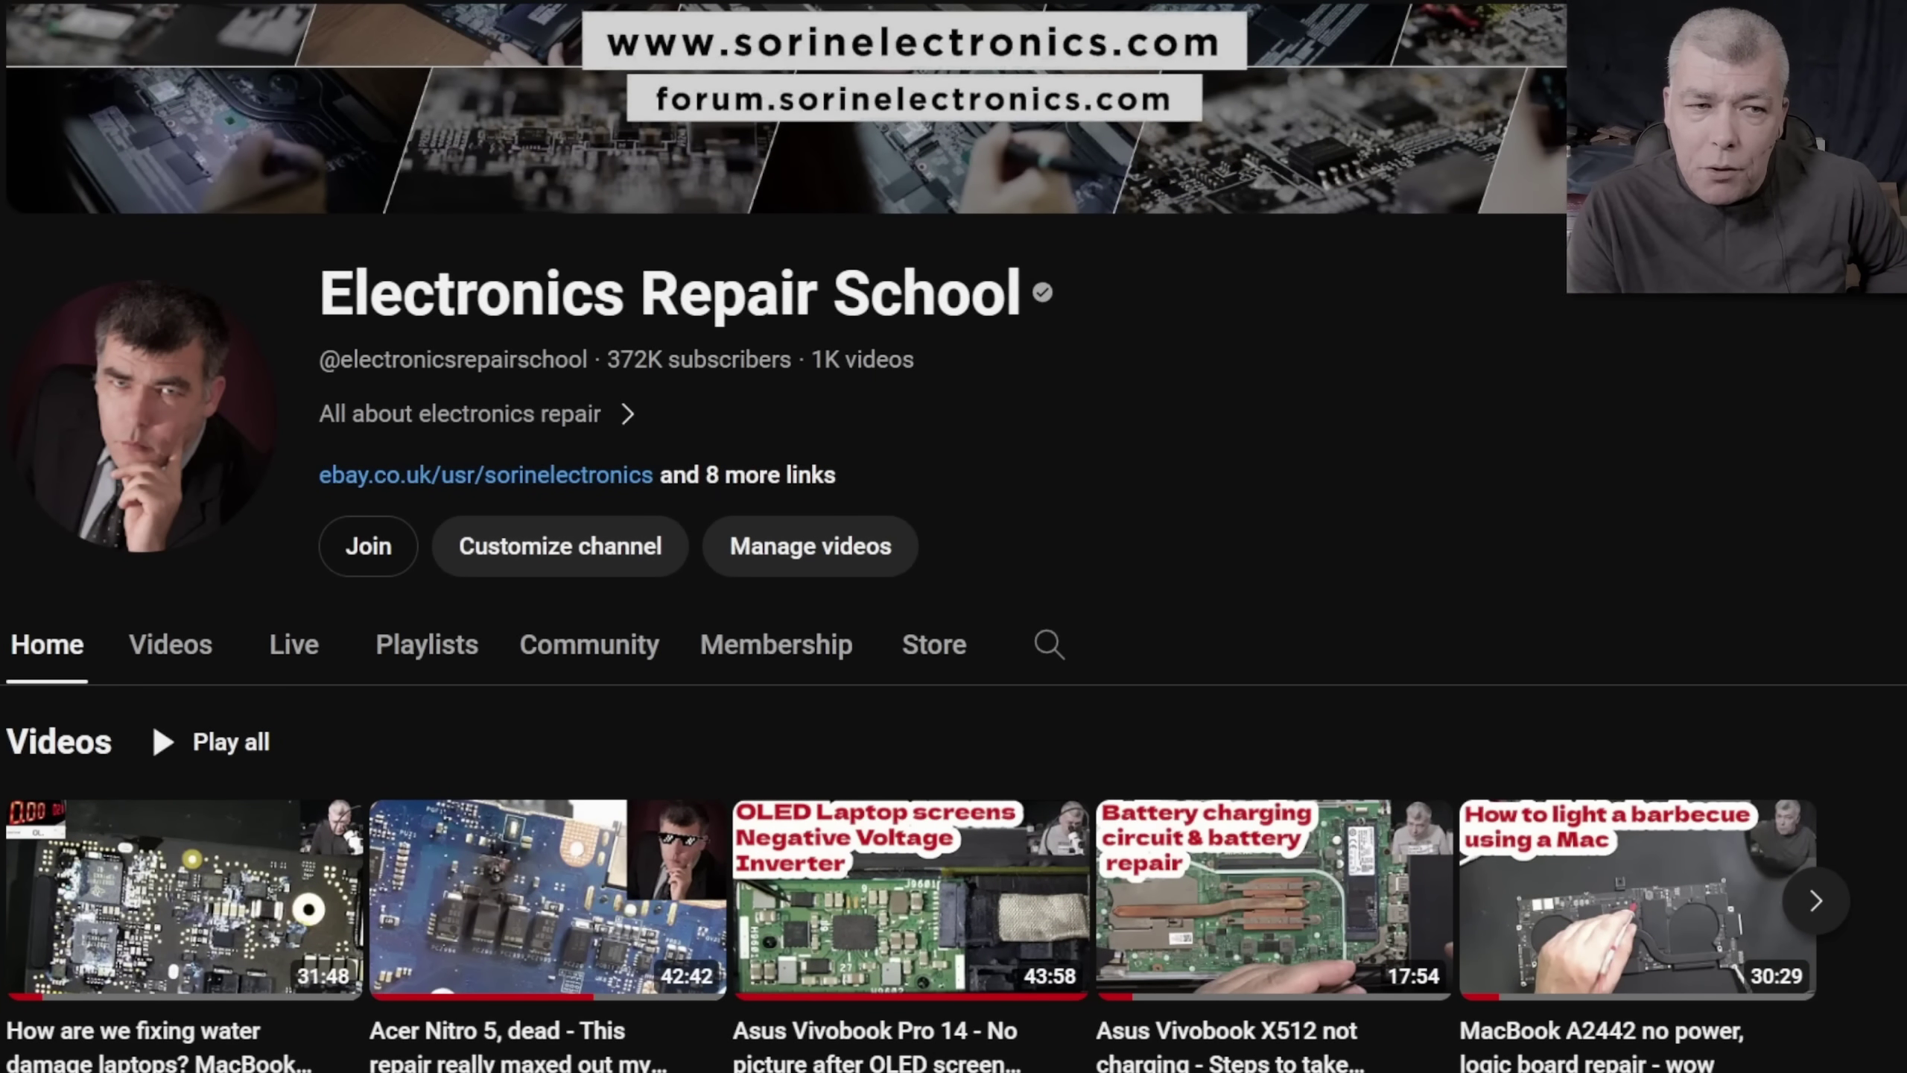
pyautogui.click(368, 546)
pyautogui.click(1324, 71)
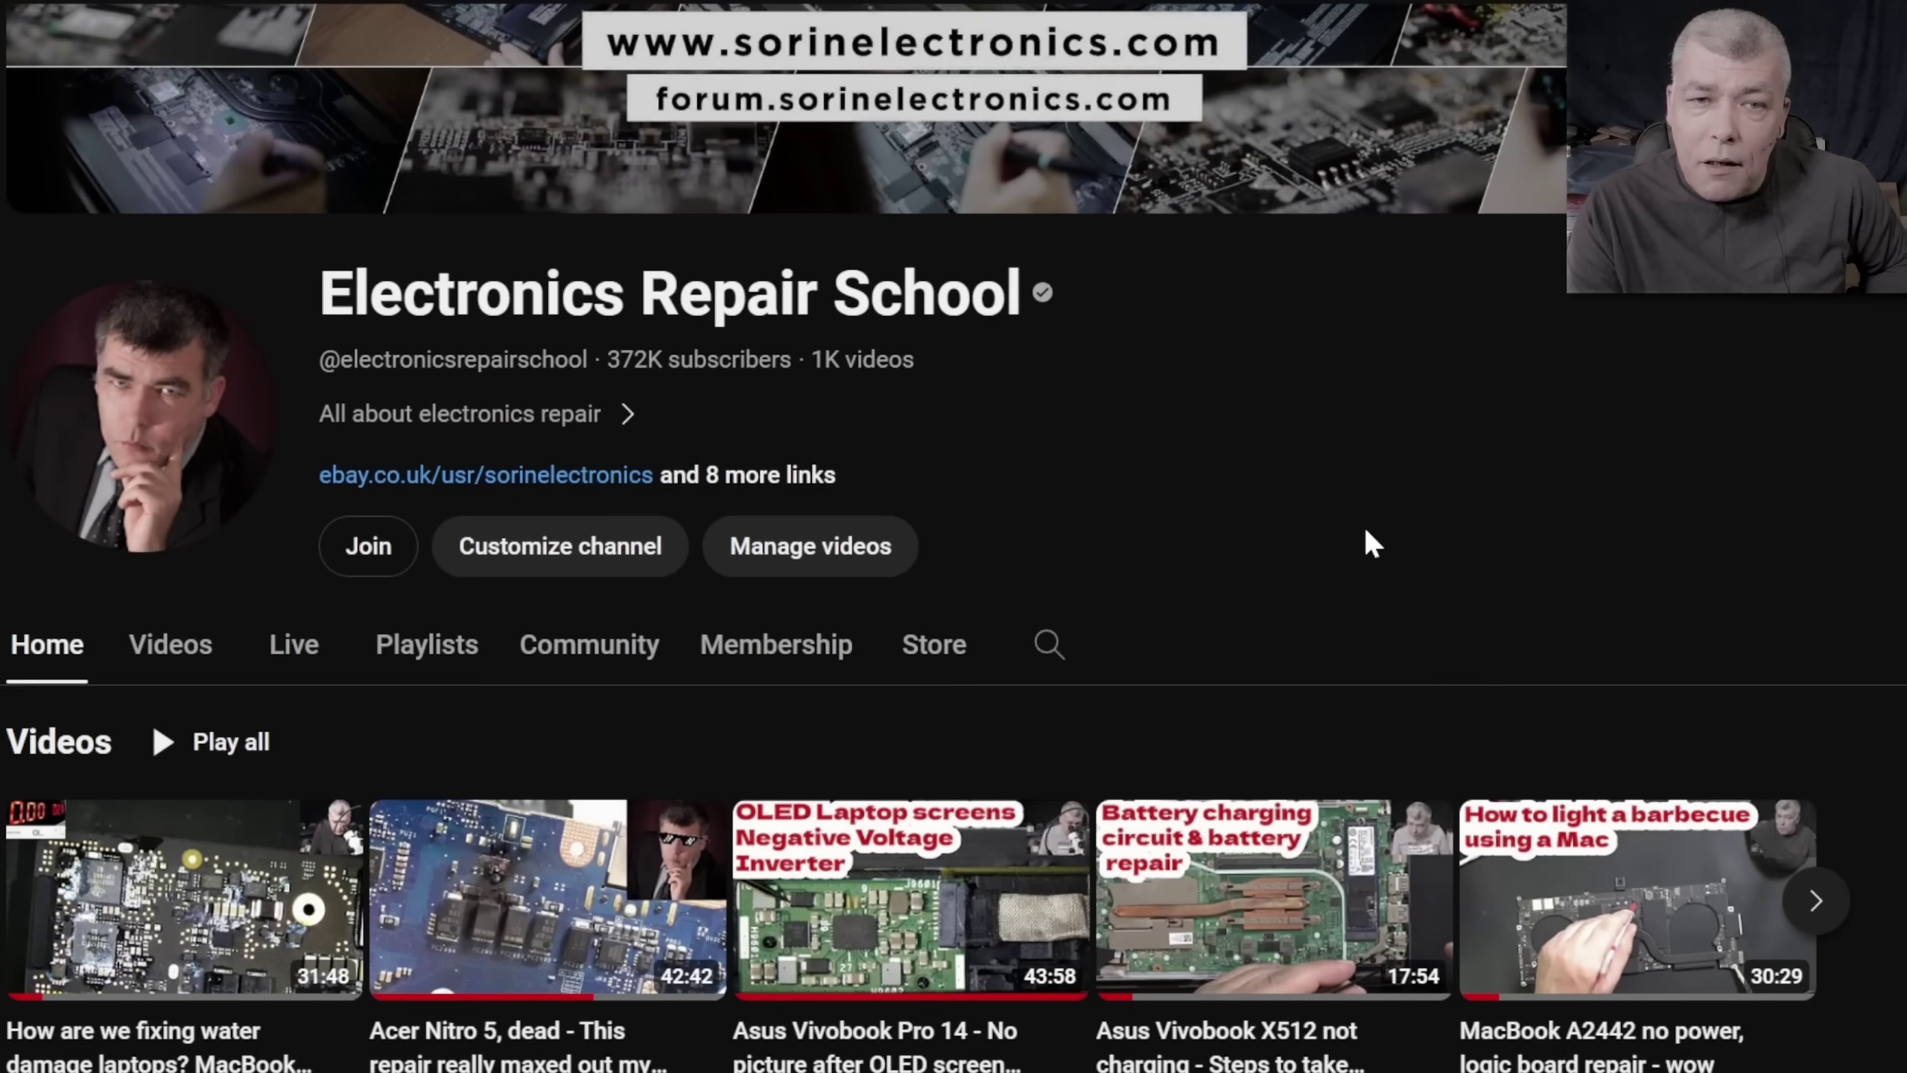
pyautogui.scroll(-10, 1368, 526)
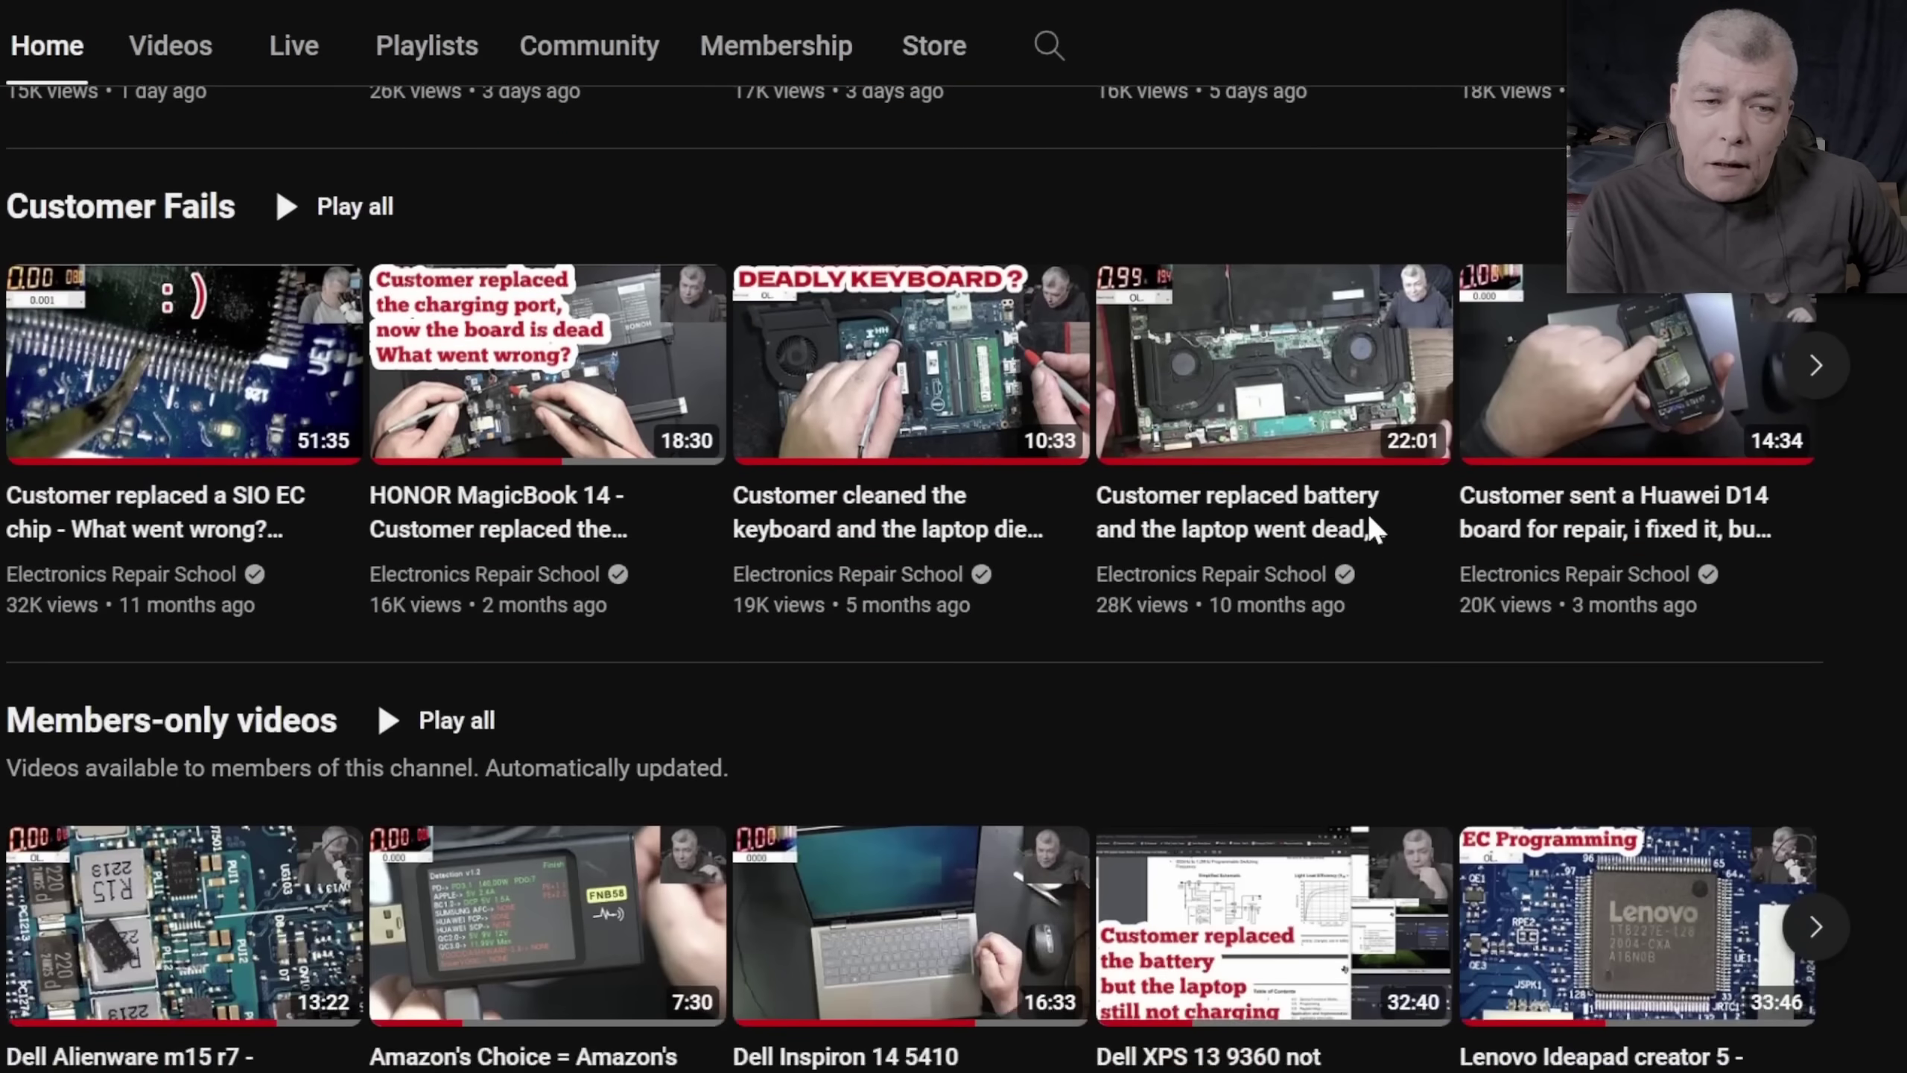
pyautogui.click(248, 725)
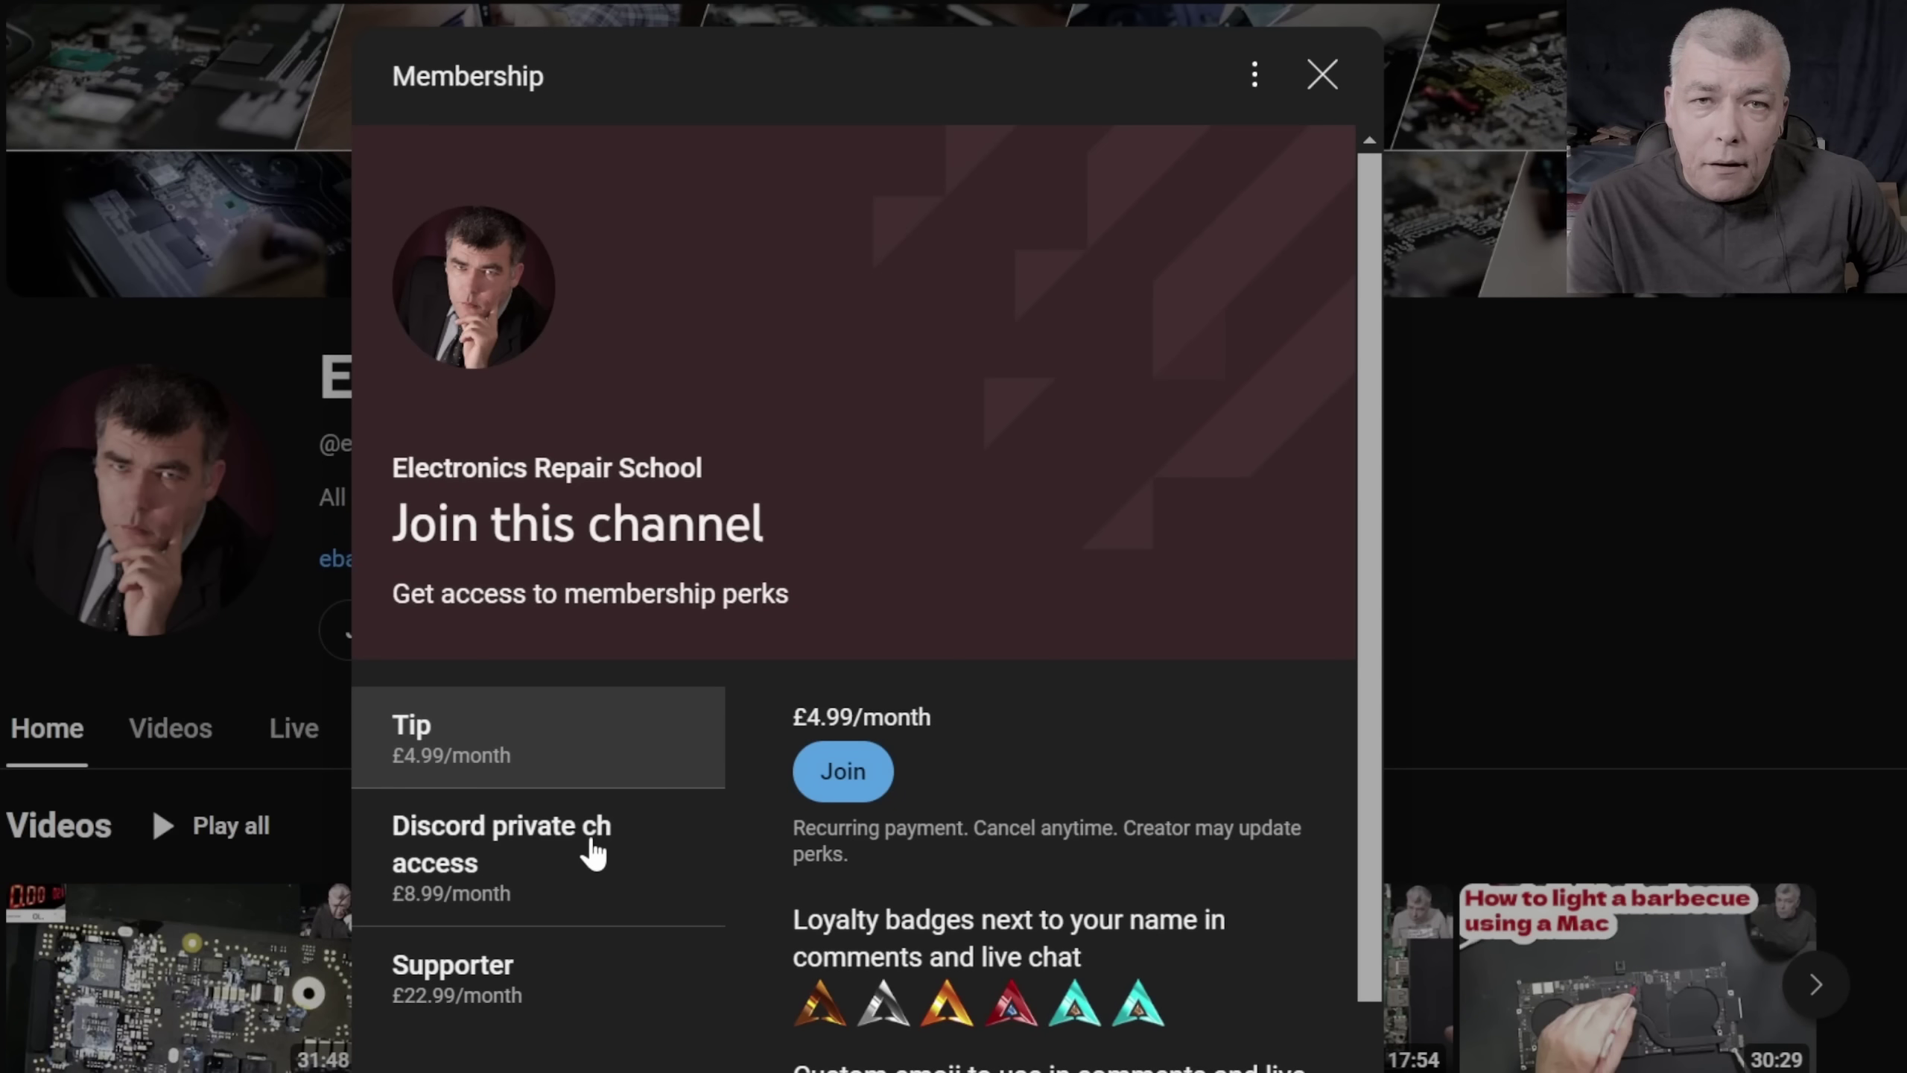
pyautogui.click(604, 851)
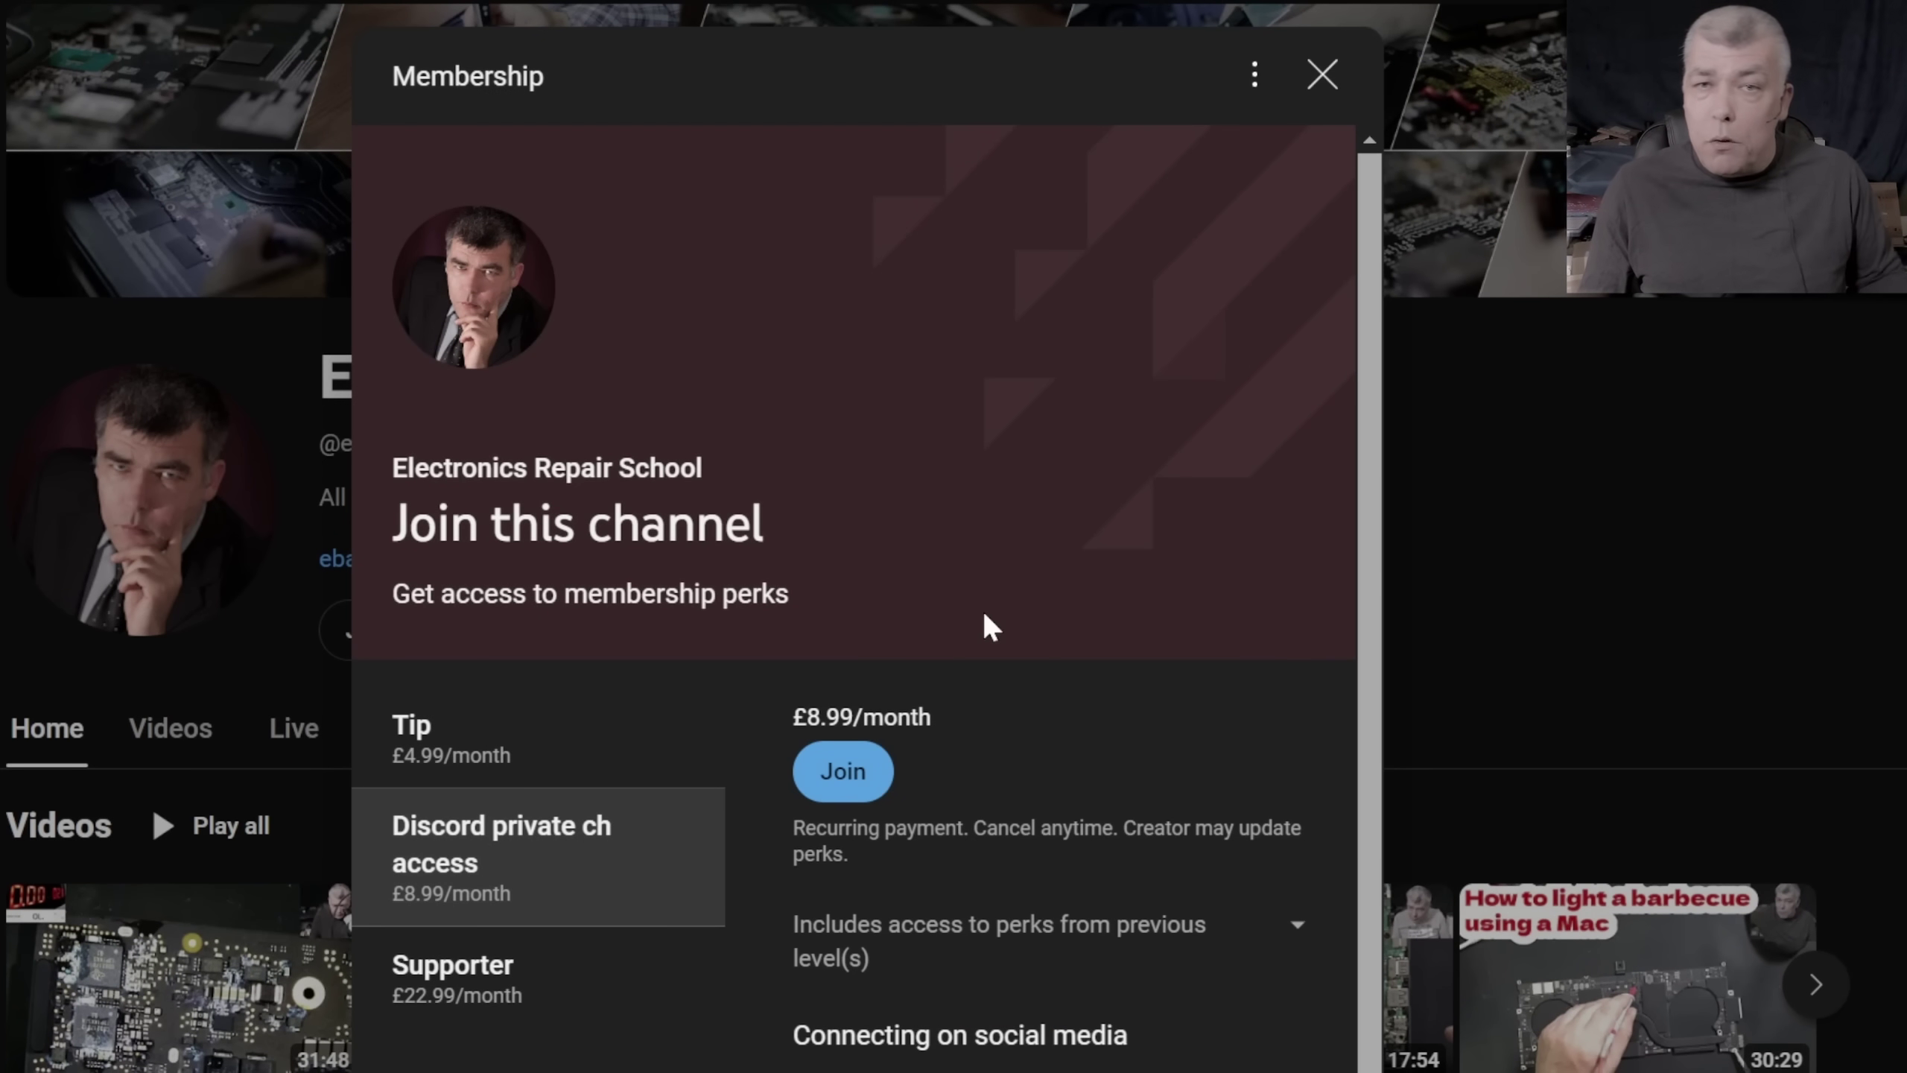
pyautogui.press('Escape')
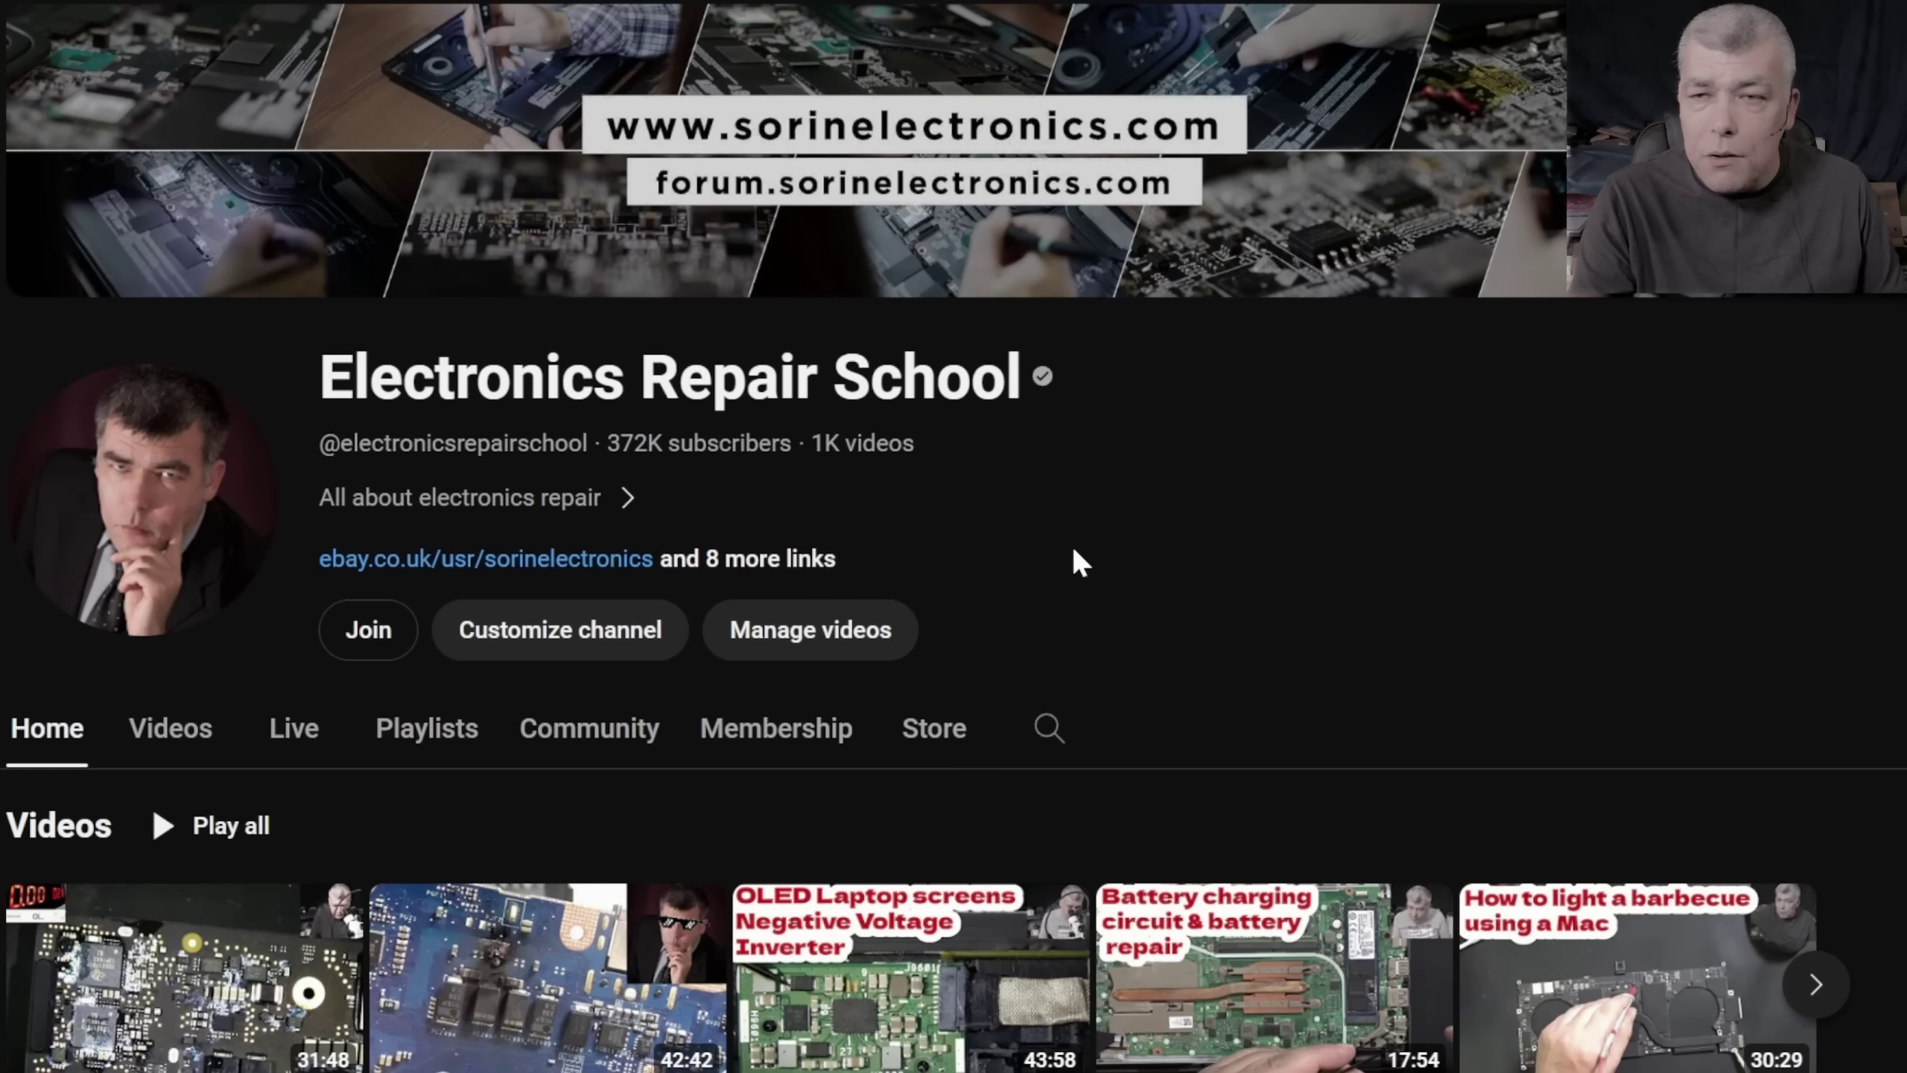
pyautogui.click(732, 571)
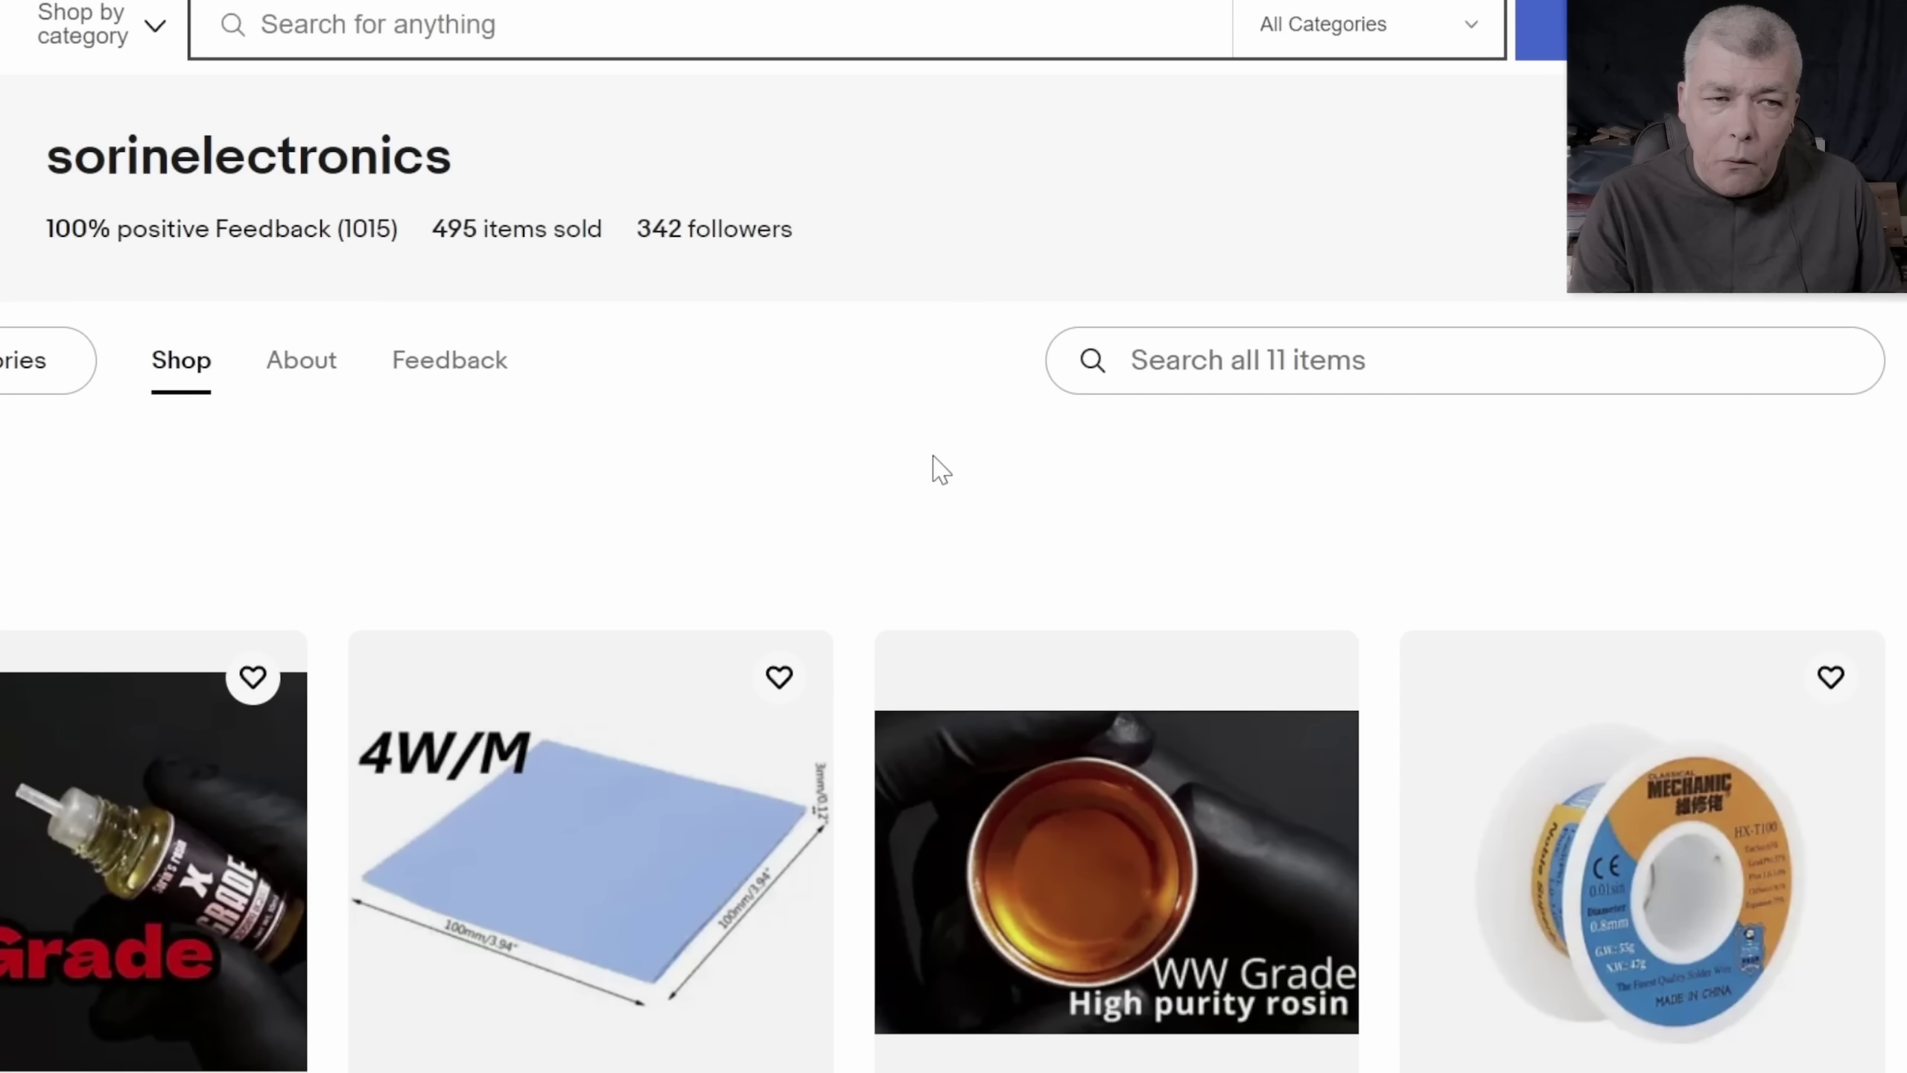
pyautogui.scroll(-4, 934, 457)
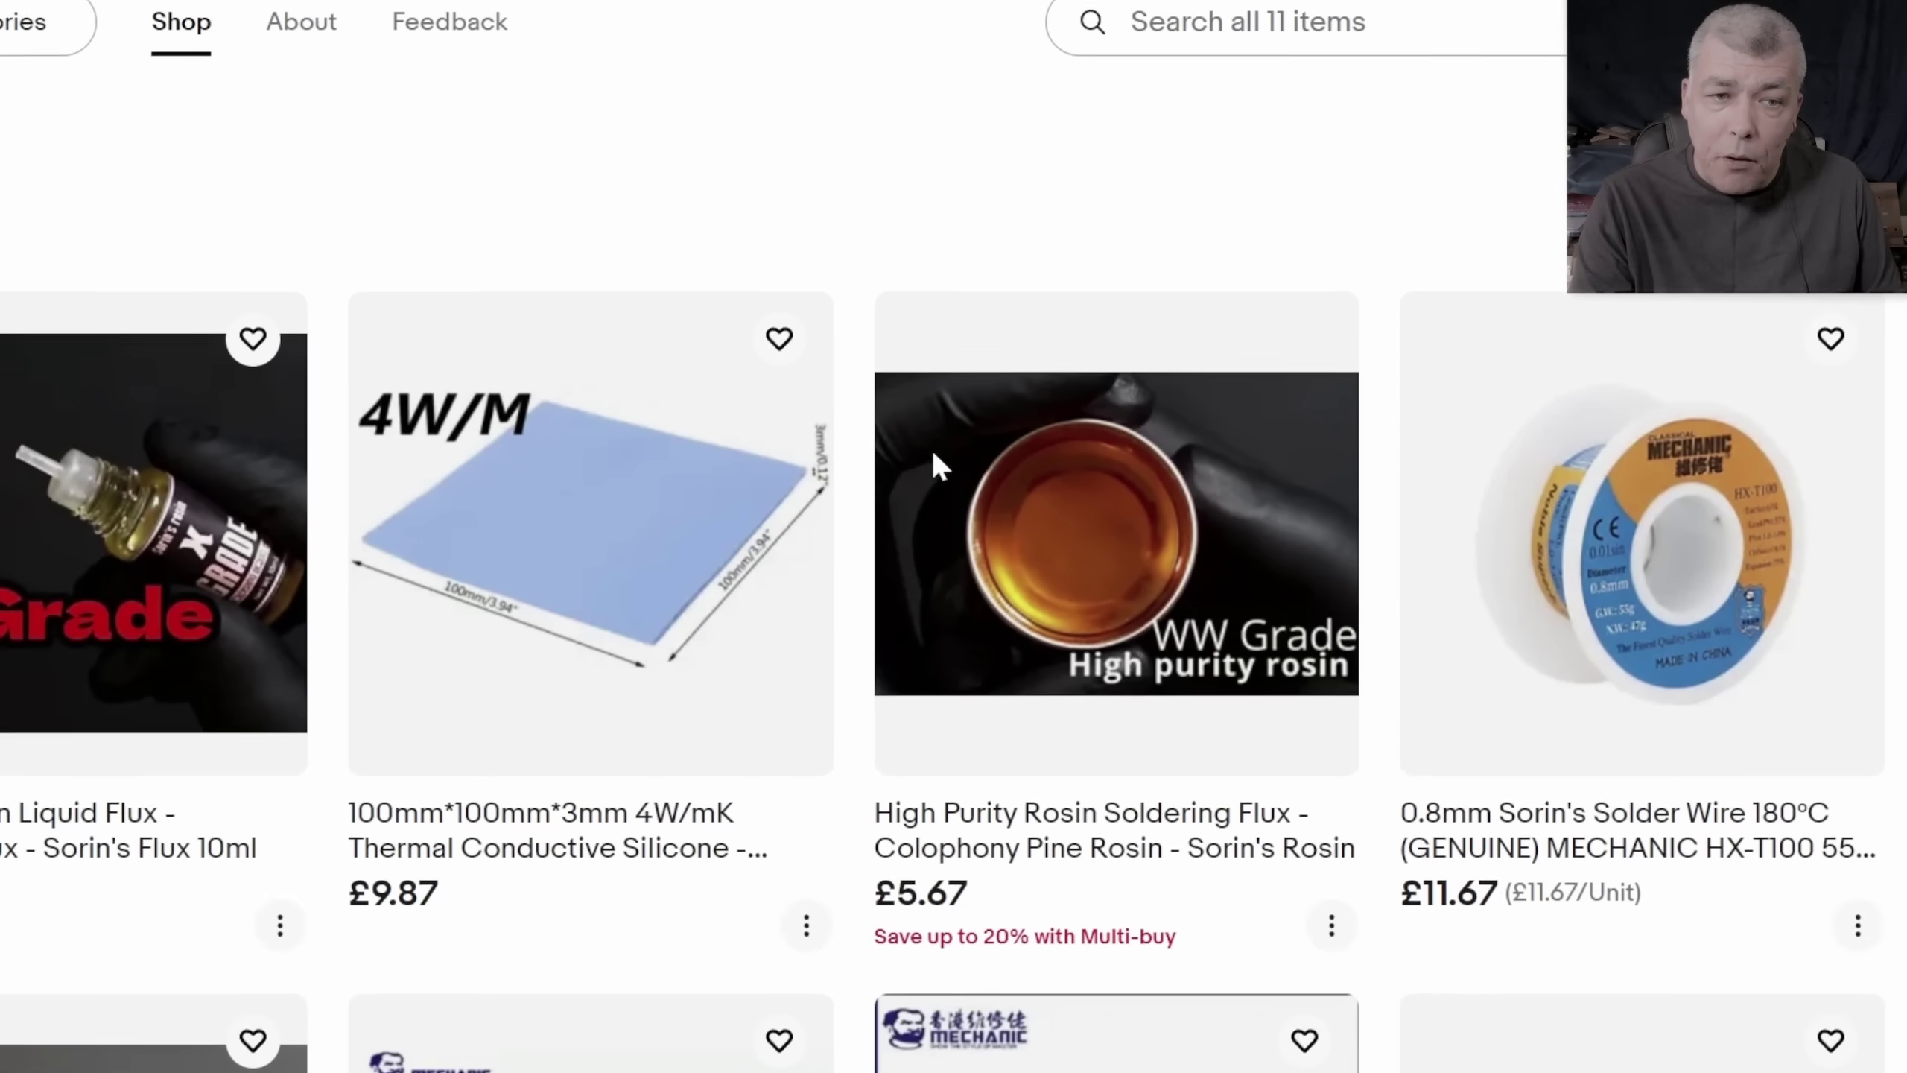